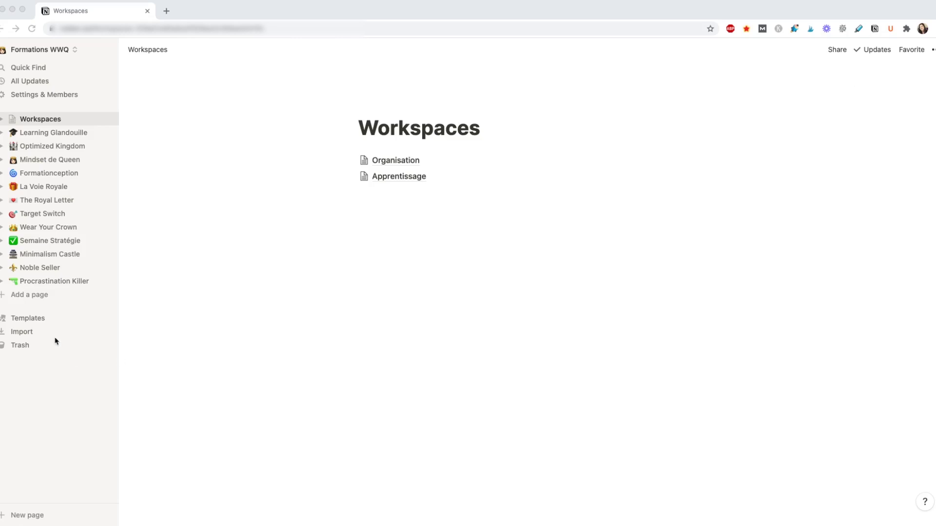
Step: Create a new page titled "Calendrier Editorial" and add it to the favorites
{"action": "left_click", "coordinate": [49, 298]}
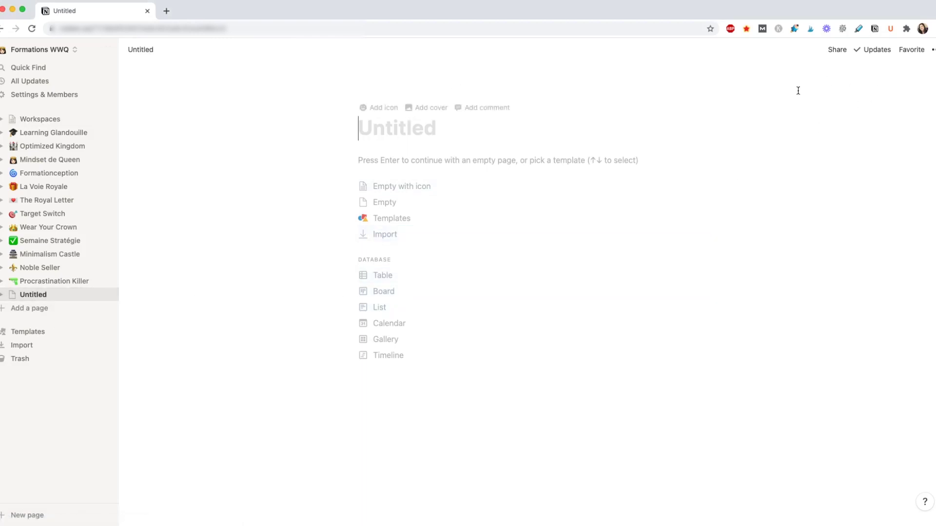
{"action": "left_click", "coordinate": [905, 53]}
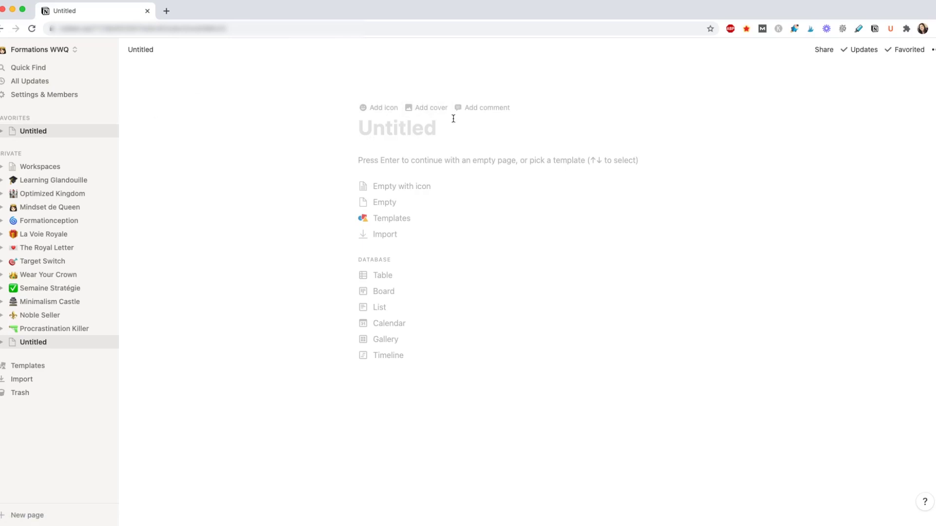
{"action": "type", "text": "Calendrier Editorial"}
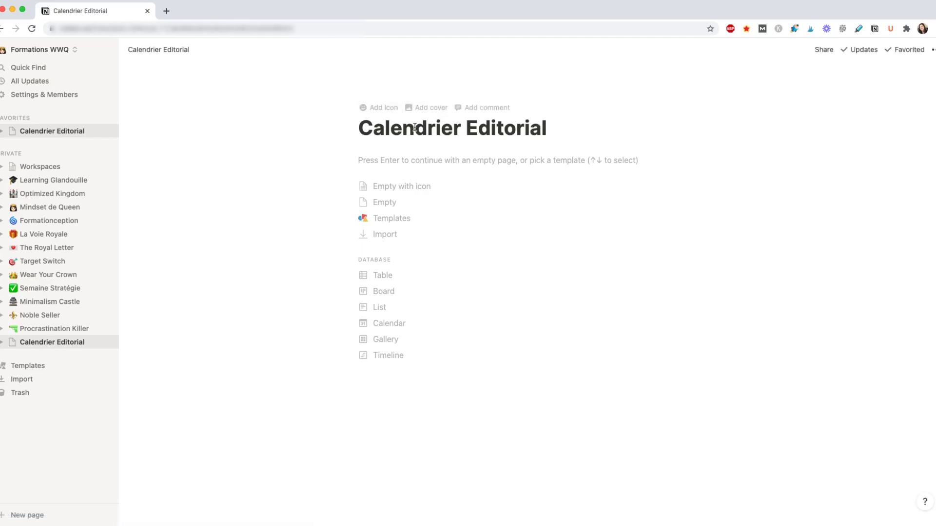
Step: Add an icon to the Calendrier Editorial page and set it to the crown emoji
{"action": "left_click", "coordinate": [378, 107]}
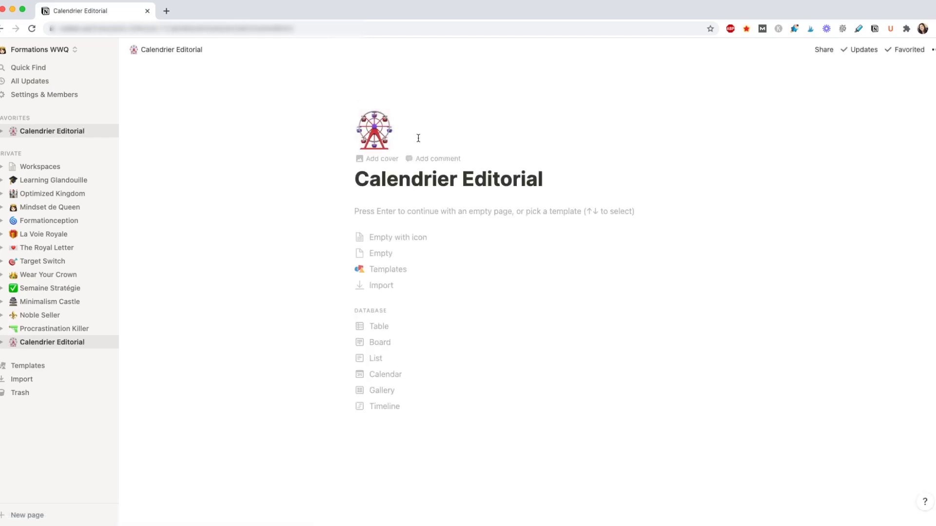
{"action": "left_click", "coordinate": [375, 128]}
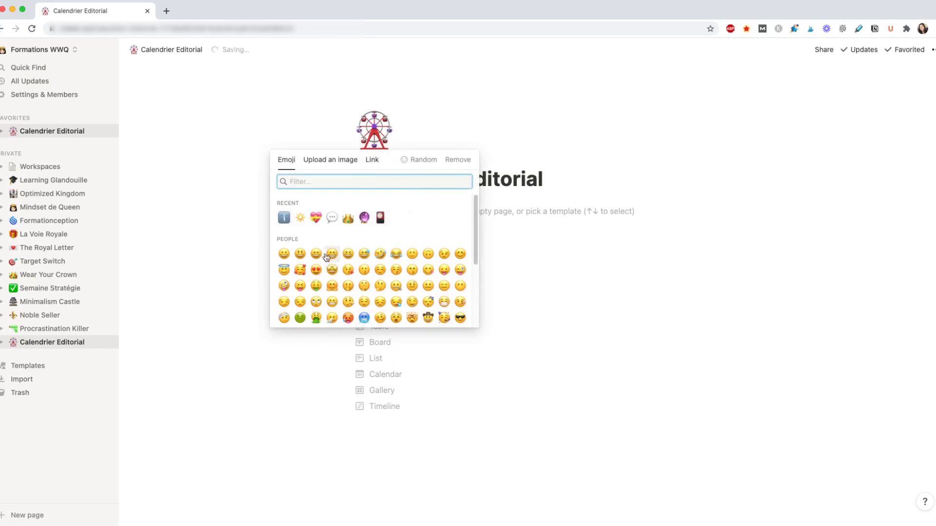
{"action": "left_click", "coordinate": [348, 218]}
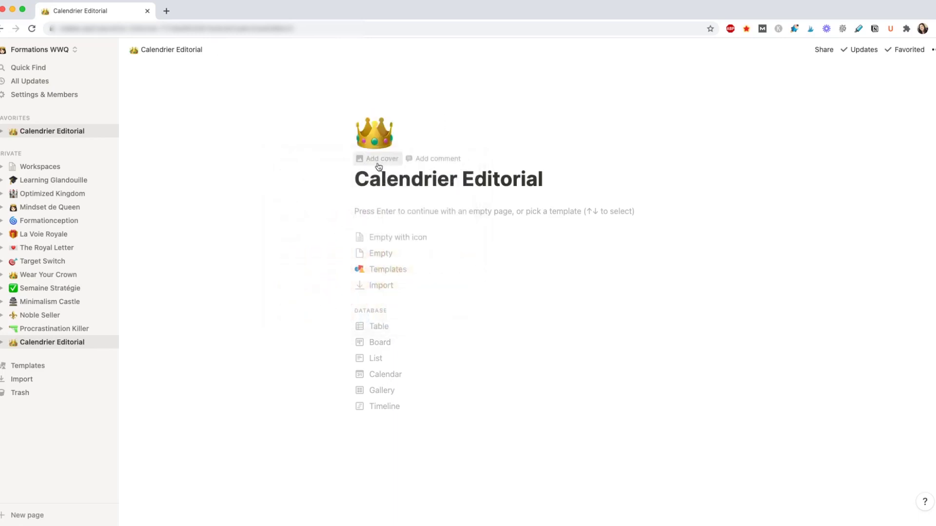
Step: Add a cover to the page and change it to a green-to-orange gradient
{"action": "left_click", "coordinate": [375, 161]}
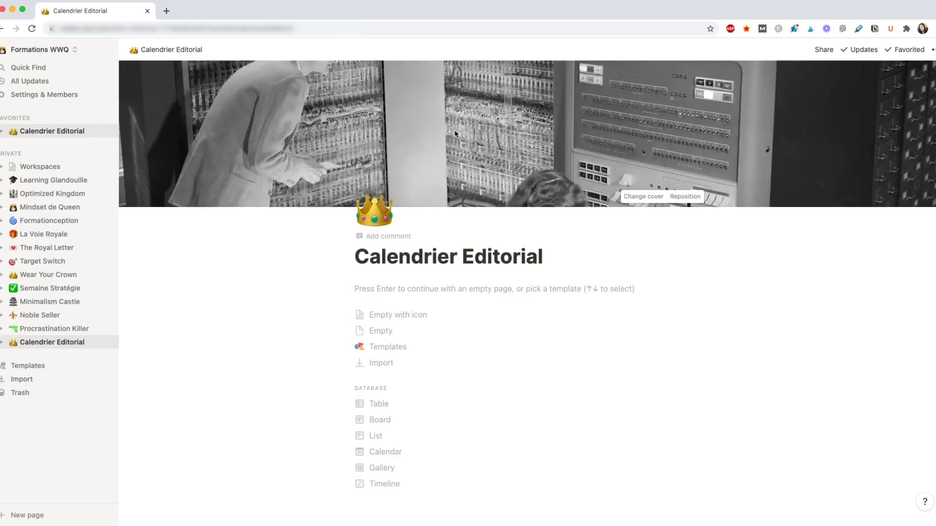
{"action": "left_click", "coordinate": [628, 195]}
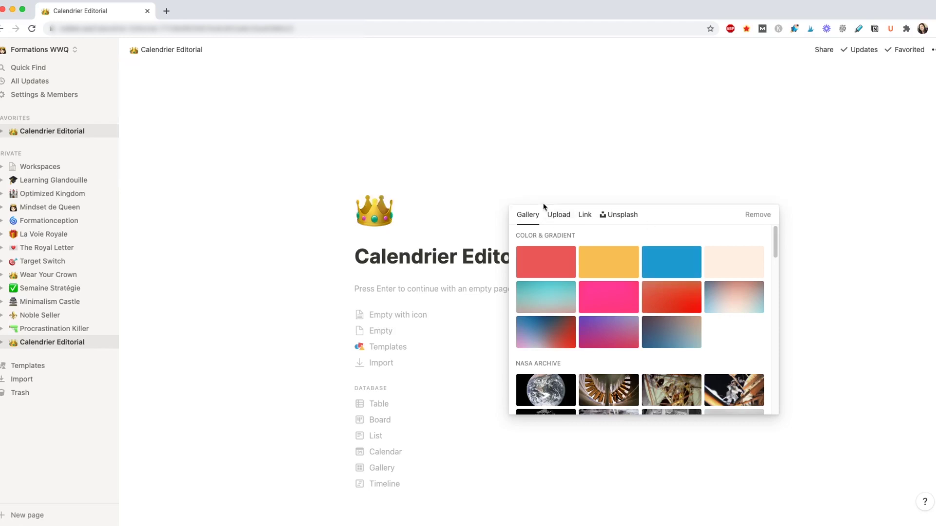
{"action": "left_click", "coordinate": [603, 132]}
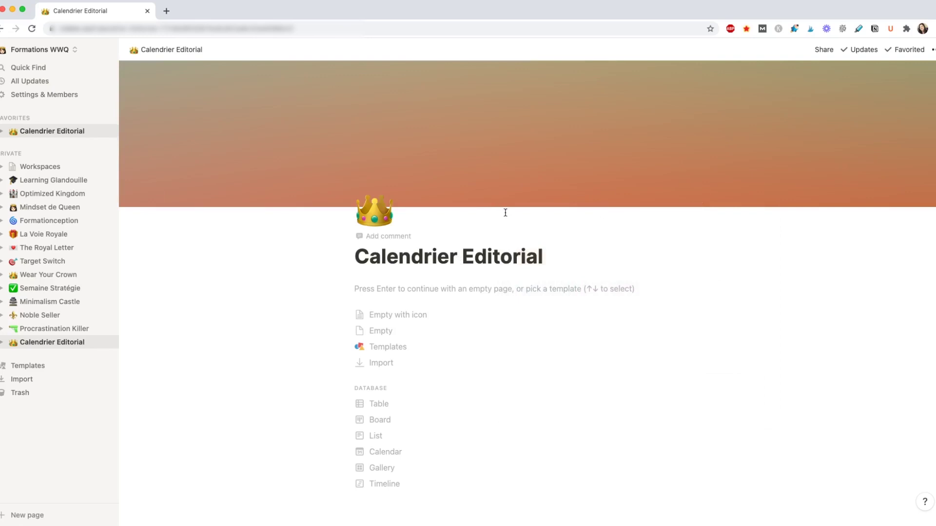
Step: Make the page an empty one and insert an inline board database below the title
{"action": "scroll", "coordinate": [505, 213], "scroll_direction": "down", "scroll_amount": 3}
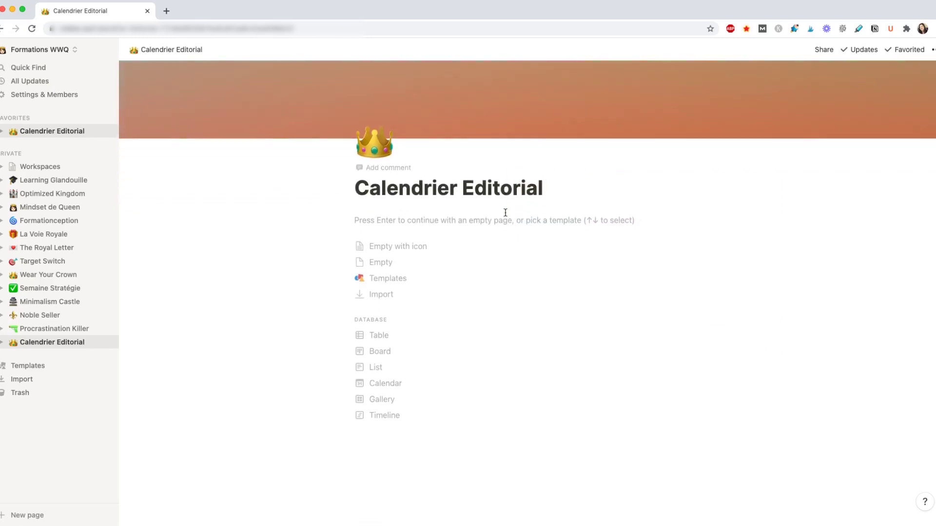
{"action": "mouse_move", "coordinate": [515, 116]}
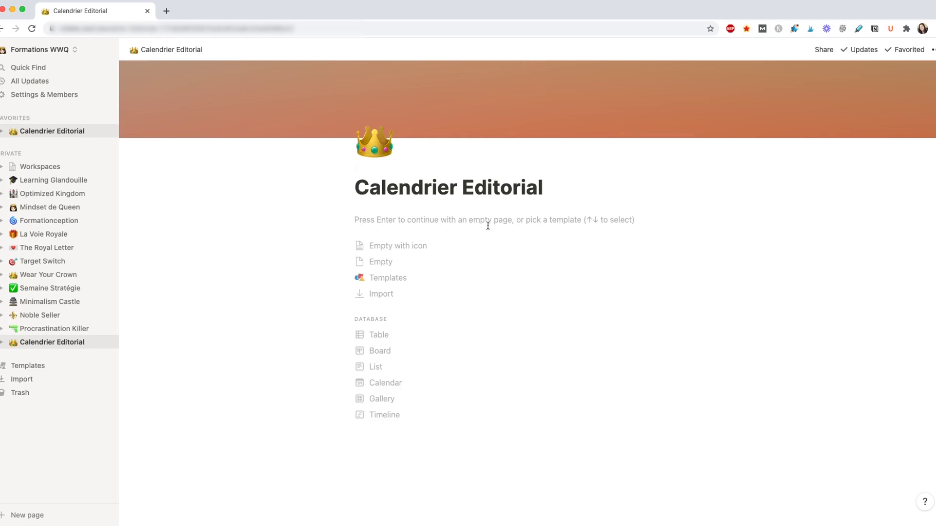
{"action": "key", "text": "Return"}
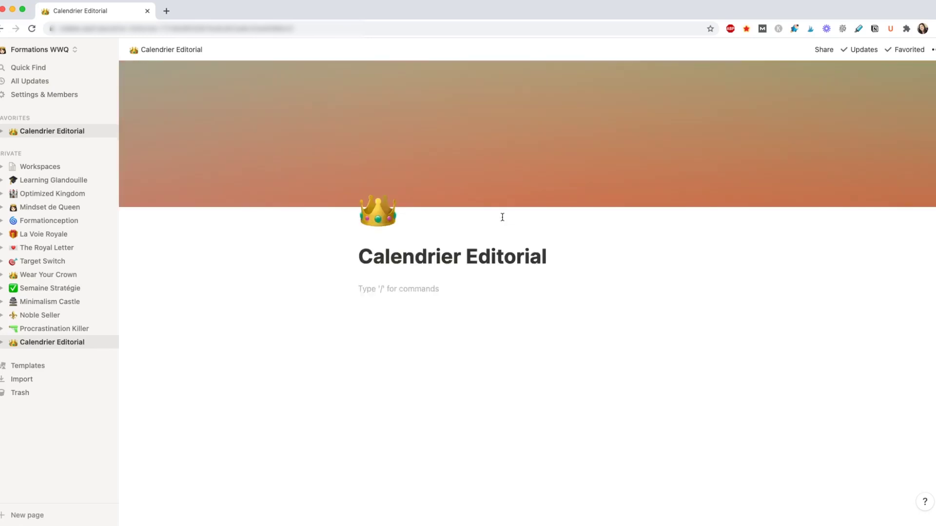
{"action": "type", "text": "/board"}
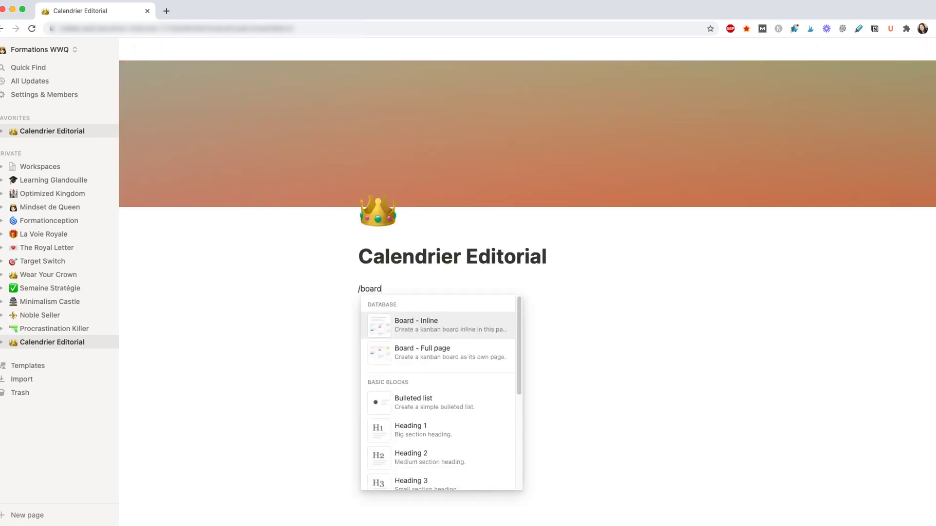
{"action": "left_click", "coordinate": [433, 320]}
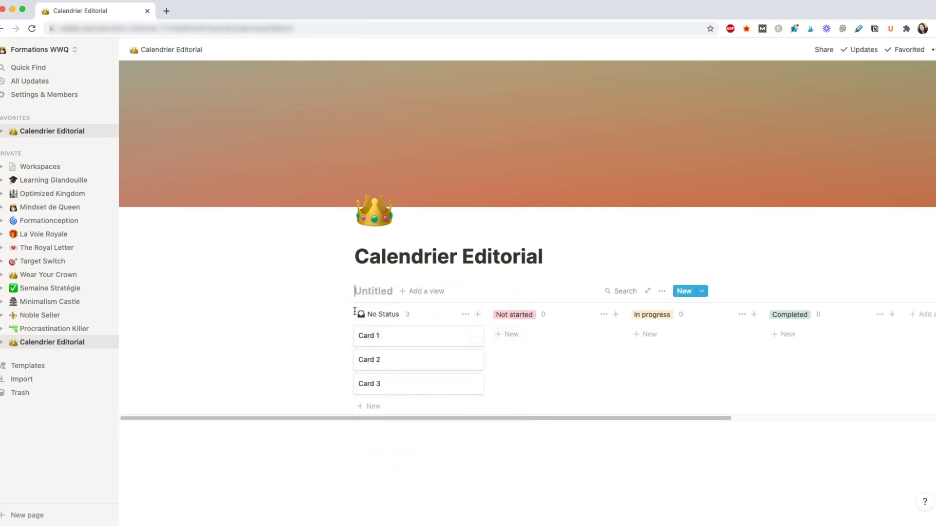
Step: Delete the inline board from the Calendrier Editorial page
{"action": "left_click", "coordinate": [361, 290]}
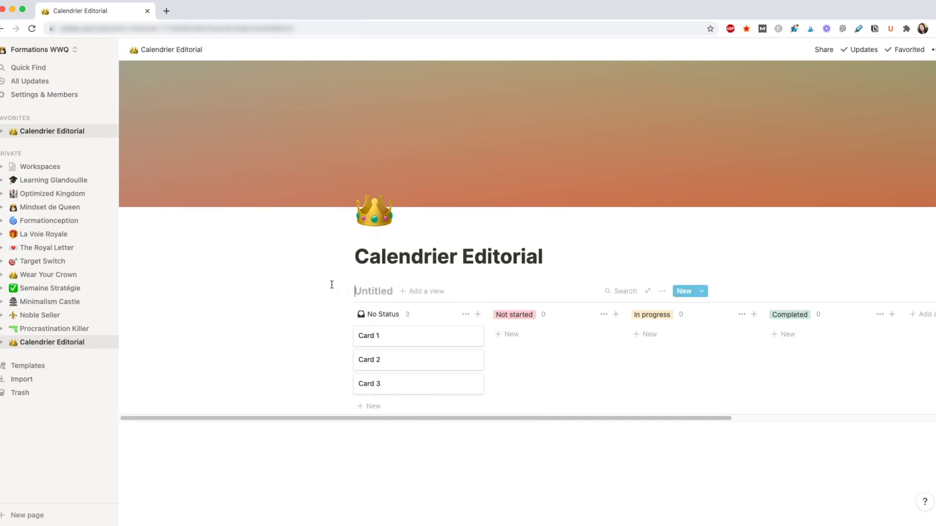
{"action": "left_click", "coordinate": [349, 293]}
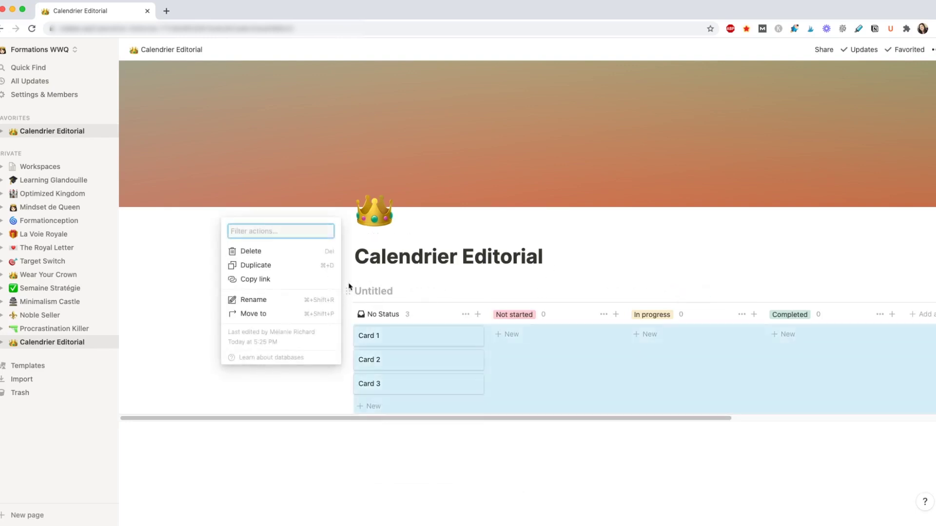
{"action": "left_click", "coordinate": [304, 253]}
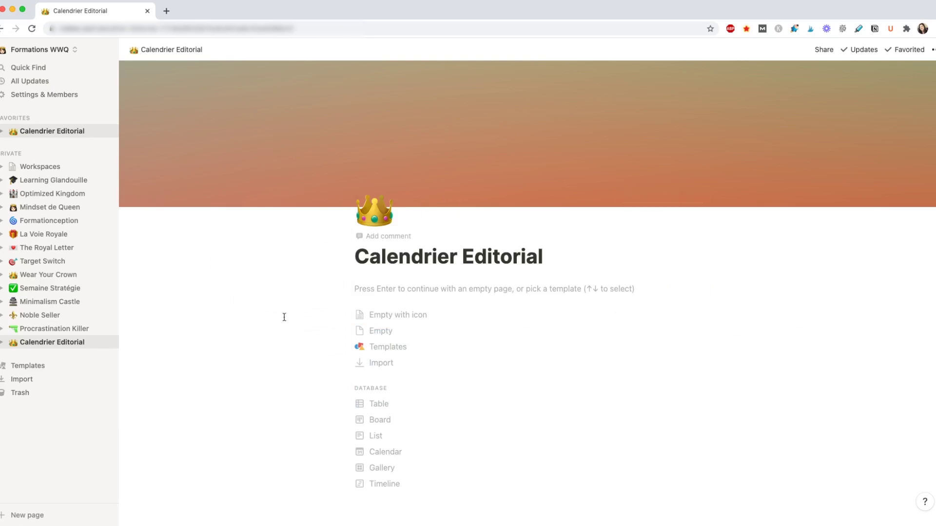
Step: Make the page a full board database and delete its sample cards Card 1, Card 2 and Card 3
{"action": "scroll", "coordinate": [510, 207], "scroll_direction": "down", "scroll_amount": 3}
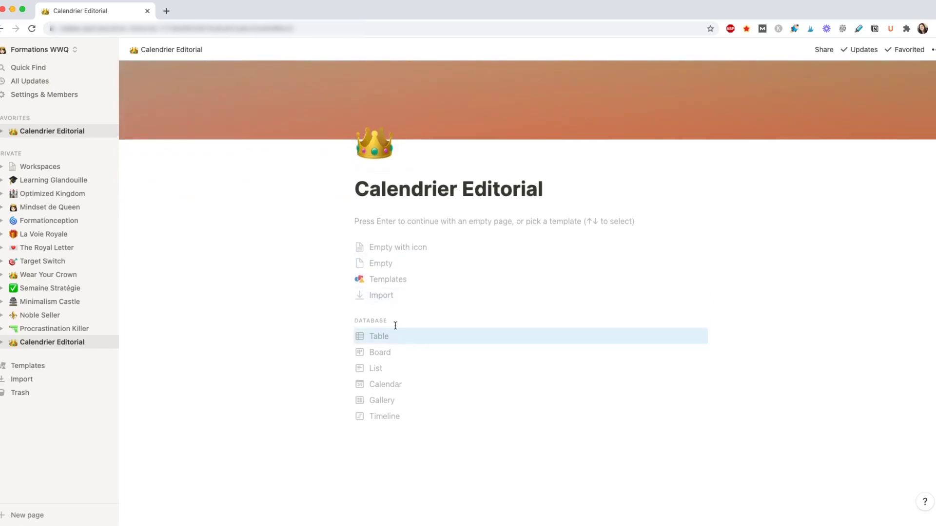
{"action": "left_click", "coordinate": [398, 358]}
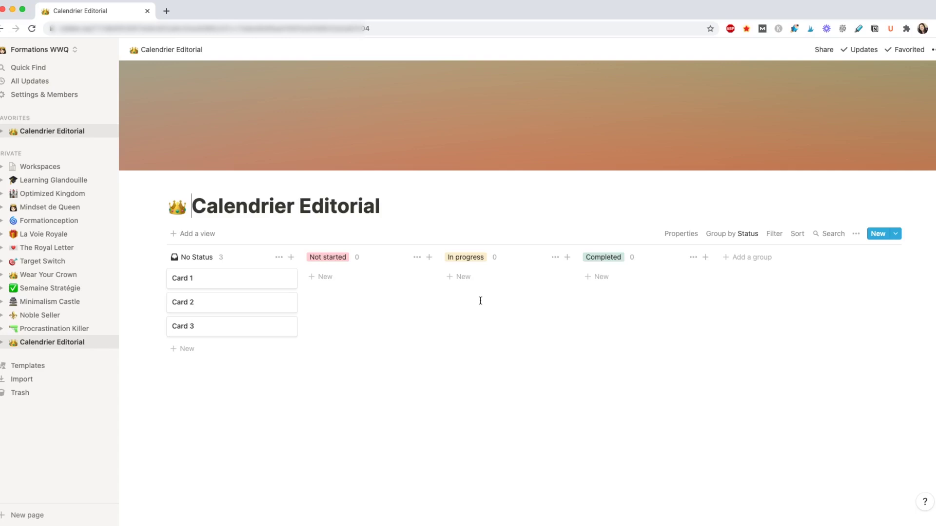
{"action": "left_click", "coordinate": [285, 278]}
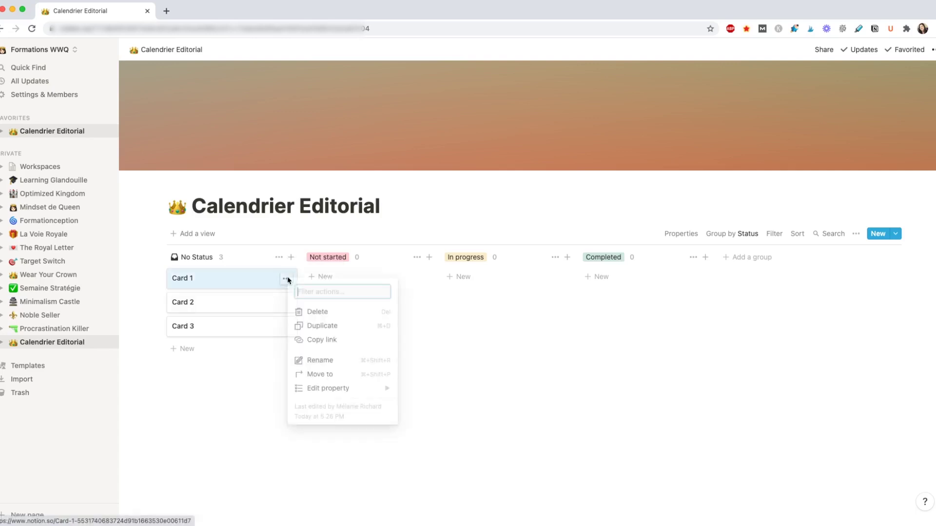
{"action": "left_click", "coordinate": [322, 312]}
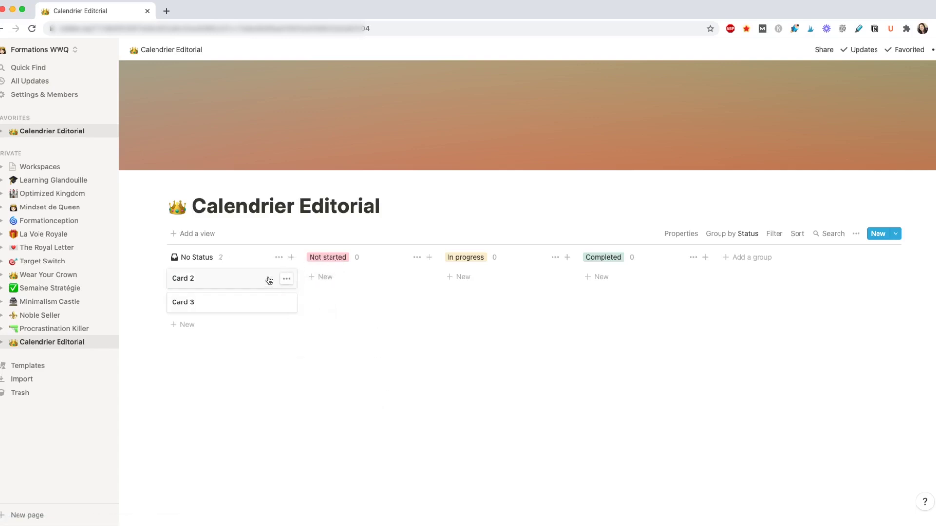
{"action": "left_click", "coordinate": [286, 279]}
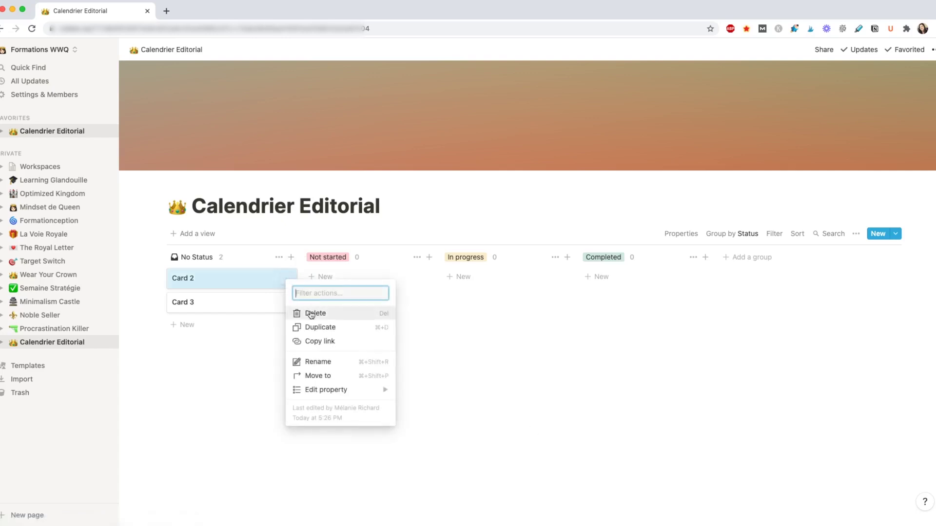
{"action": "left_click", "coordinate": [311, 313]}
{"action": "left_click", "coordinate": [288, 280]}
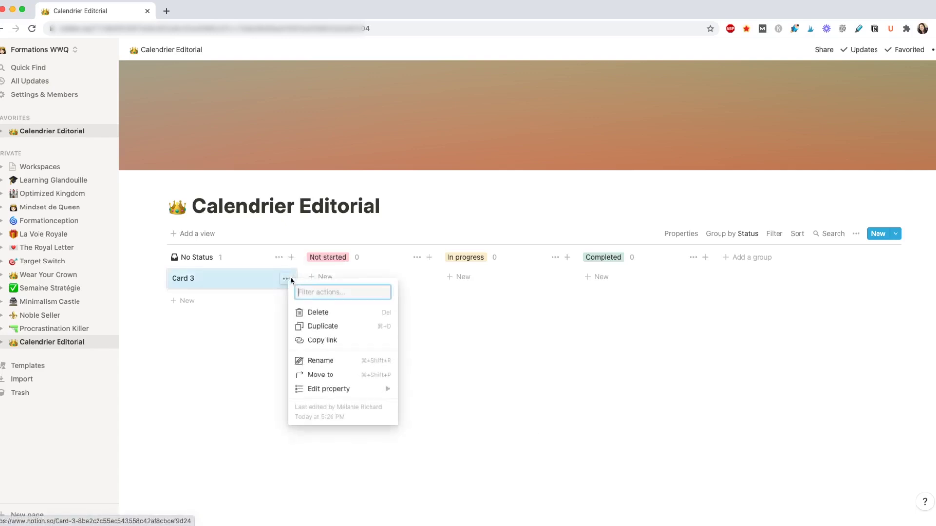
{"action": "left_click", "coordinate": [319, 311]}
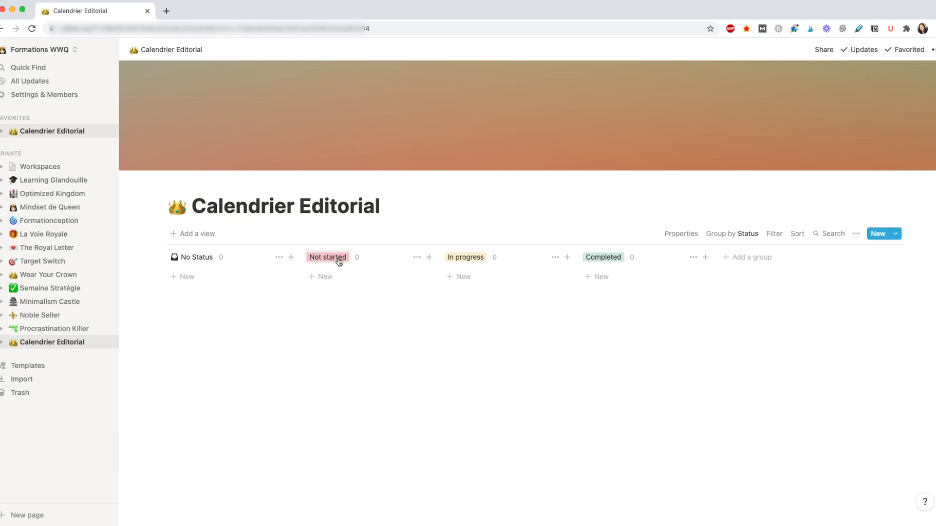
Step: Hide the sidebar and rename the "Not started" group as "Idées à trouver"
{"action": "key", "text": "super+backslash"}
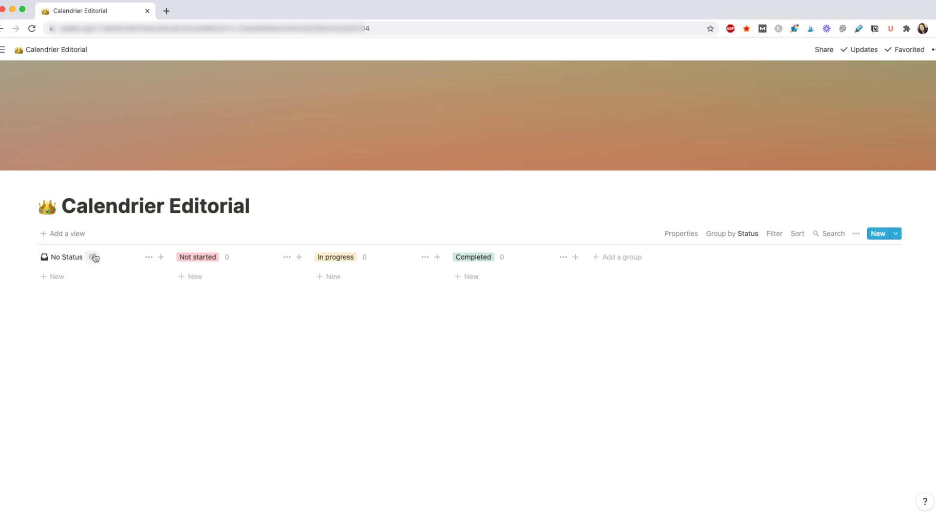
{"action": "left_click", "coordinate": [150, 259]}
{"action": "left_click", "coordinate": [153, 233]}
{"action": "left_click", "coordinate": [197, 257]}
{"action": "type", "text": "Idées à trouver"}
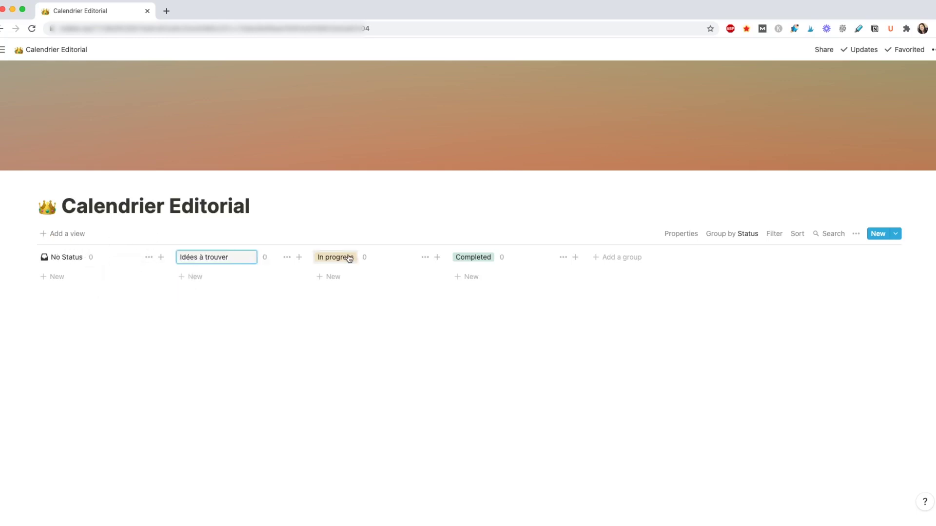
Step: Rename the "In progress" group as "Planifiés" and set its color to Green
{"action": "left_click", "coordinate": [349, 257]}
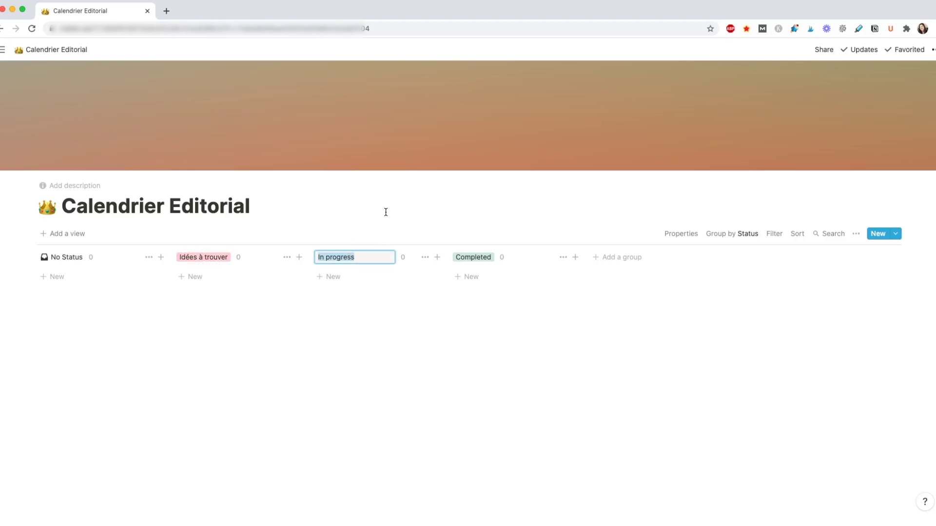
{"action": "type", "text": "Planifiés"}
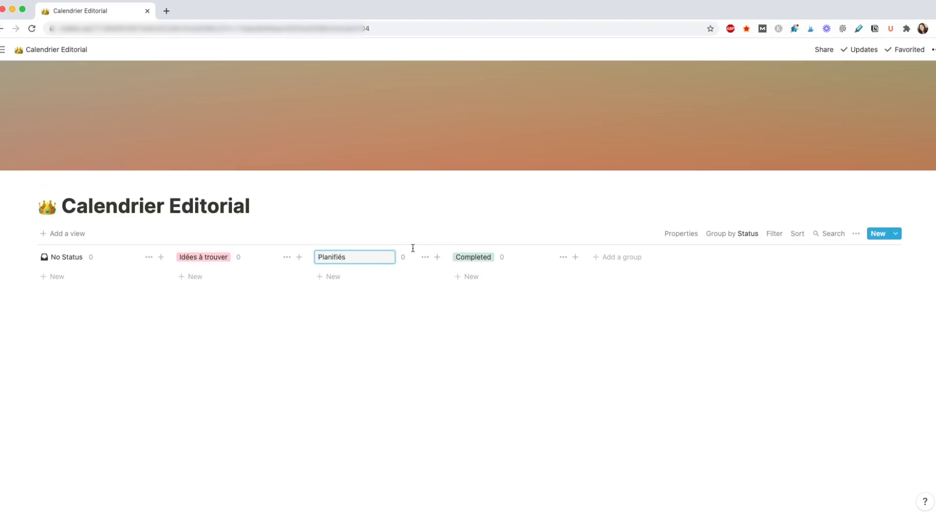
{"action": "key", "text": "Return"}
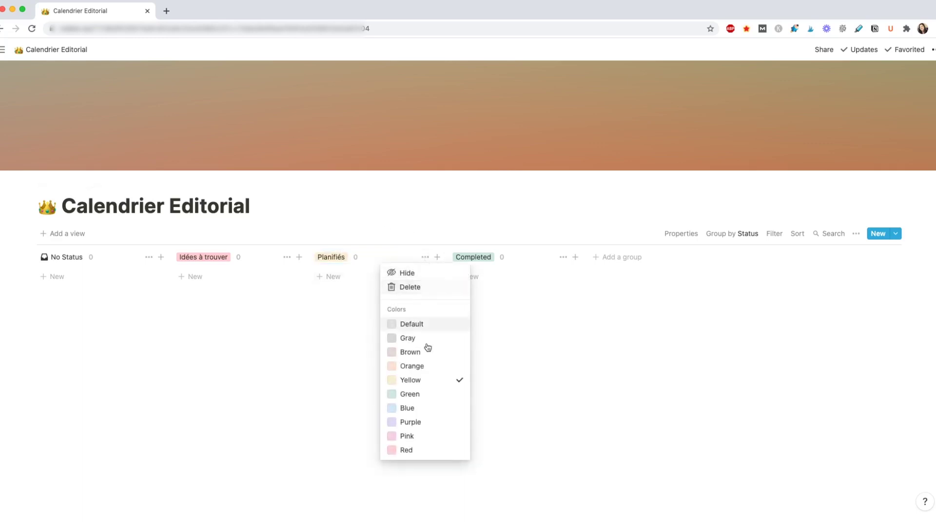
{"action": "left_click", "coordinate": [411, 395]}
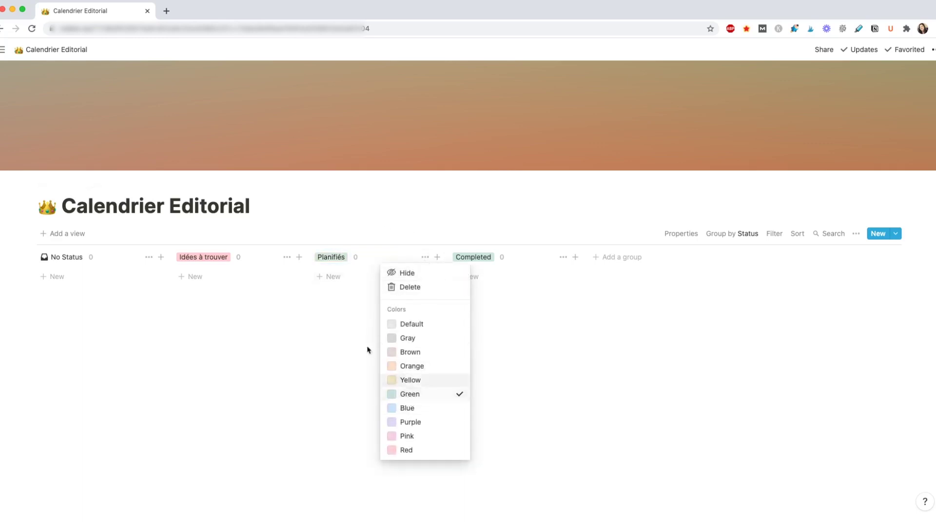
{"action": "left_click", "coordinate": [372, 211]}
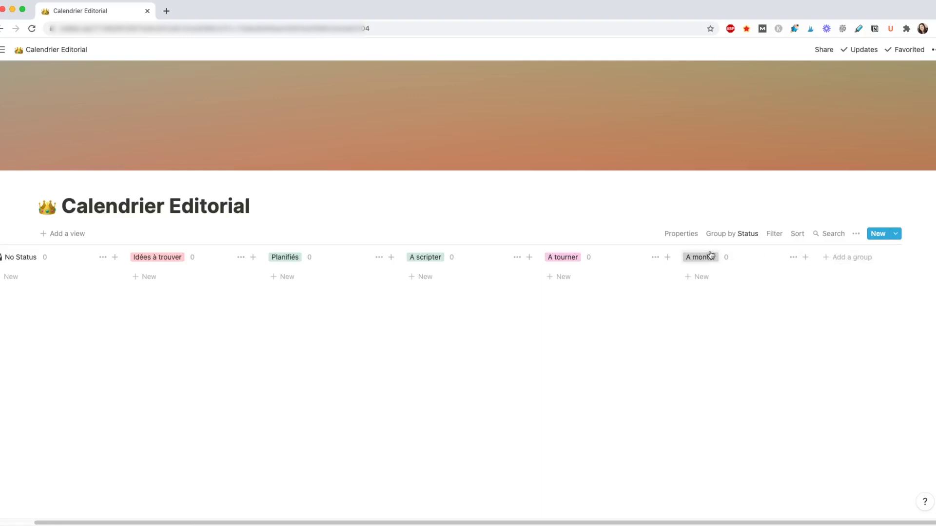
Step: Add a group named "Programmés" after the "A monter" group
{"action": "left_click", "coordinate": [856, 257]}
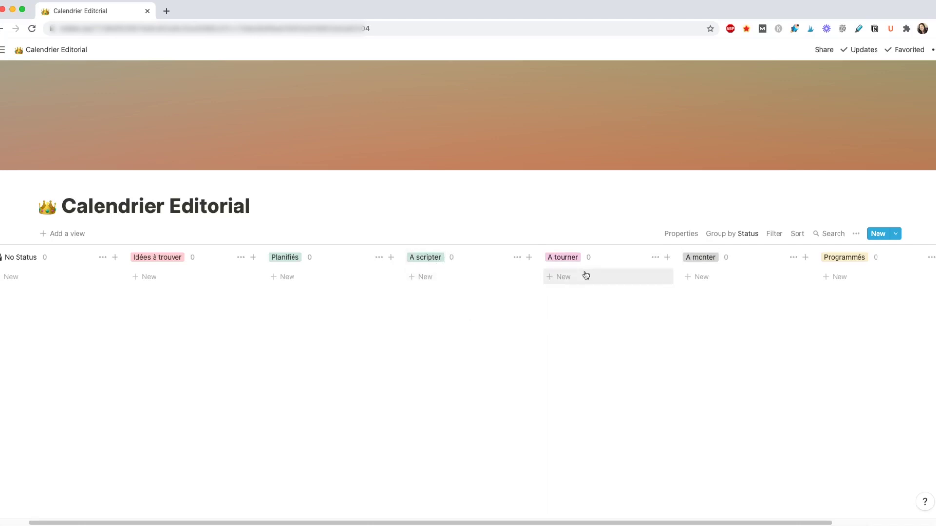
Step: Add a card named "Idée de fkdsofsdkf" to the No Status group
{"action": "scroll", "coordinate": [425, 341], "scroll_direction": "left", "scroll_amount": 2}
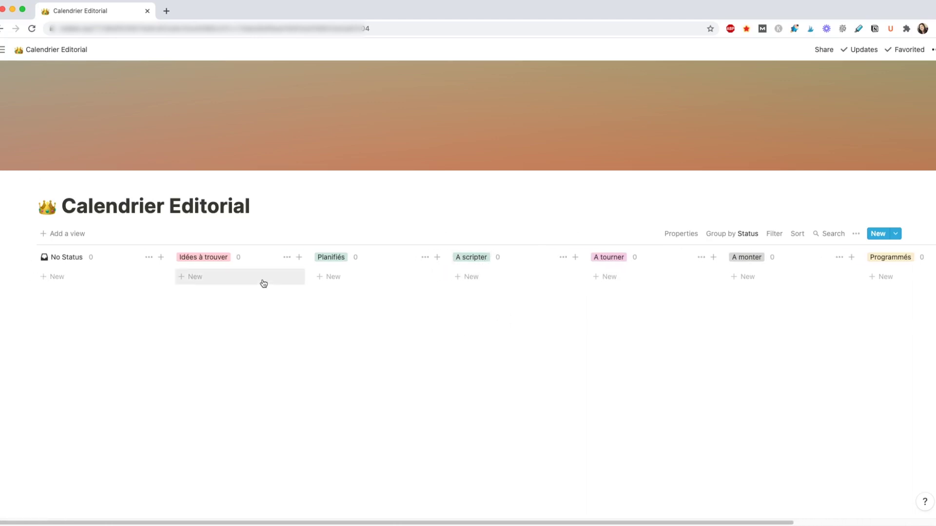
{"action": "left_click", "coordinate": [66, 277]}
{"action": "type", "text": "Idée de fkdsofsdkf"}
{"action": "key", "text": "Escape"}
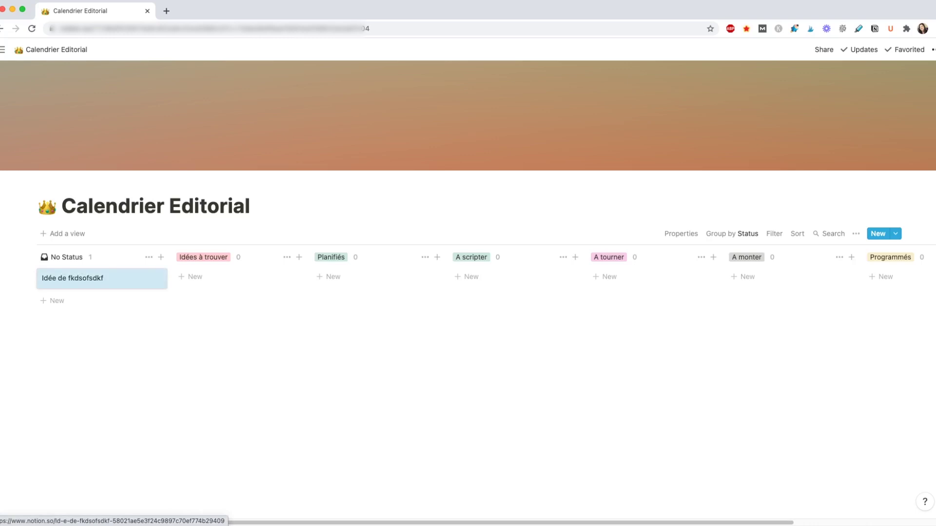
Step: Add a card named "Article à trouver" to the "Idées à trouver" group
{"action": "left_click", "coordinate": [221, 279]}
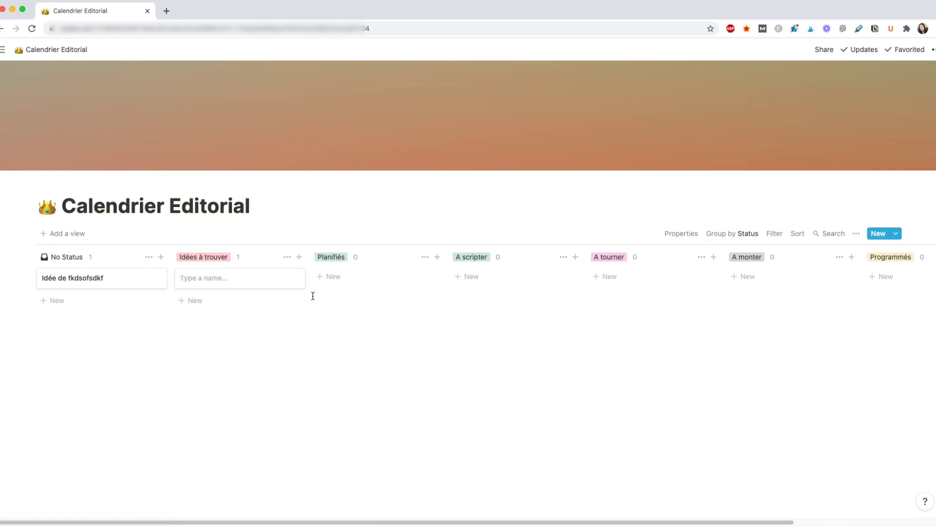
{"action": "type", "text": "Article à trouver"}
{"action": "key", "text": "Return"}
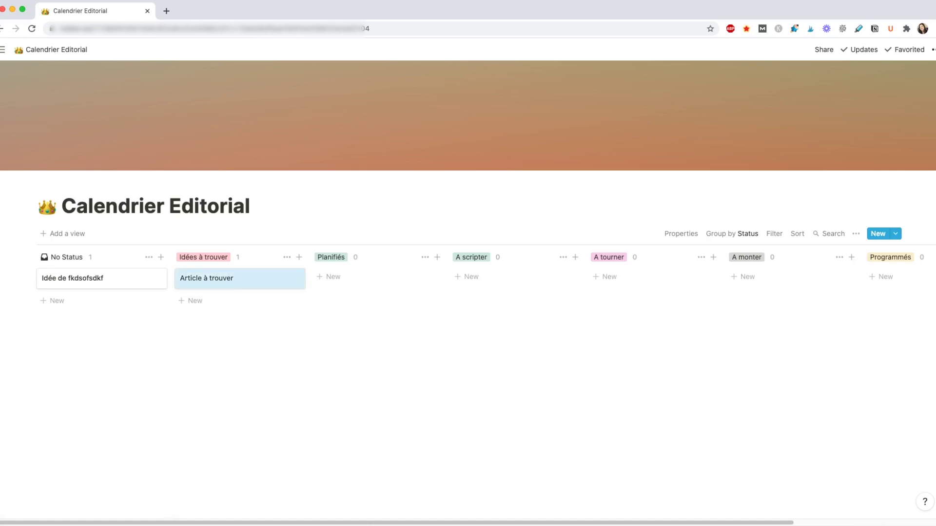
Step: Add a Date property to the "Article à trouver" card and set it to Jan 25, 2021
{"action": "left_click", "coordinate": [227, 284]}
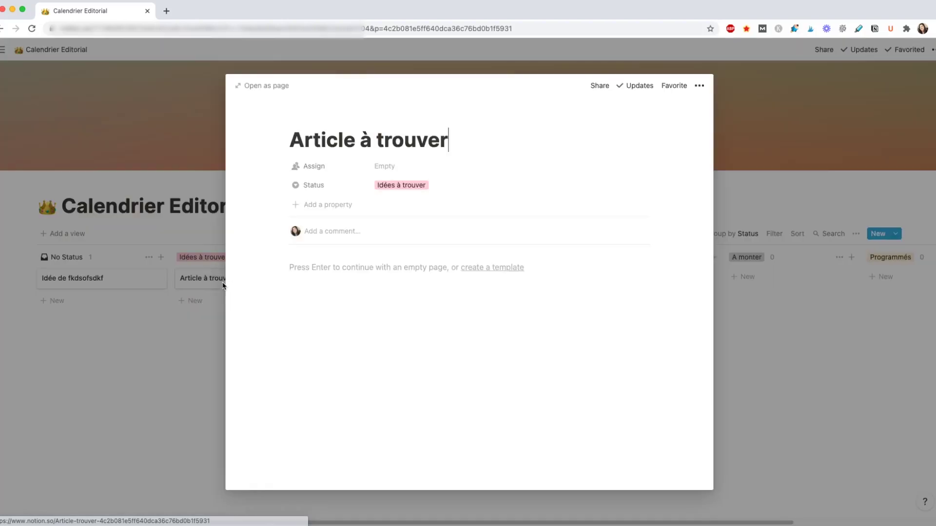
{"action": "left_click", "coordinate": [321, 205]}
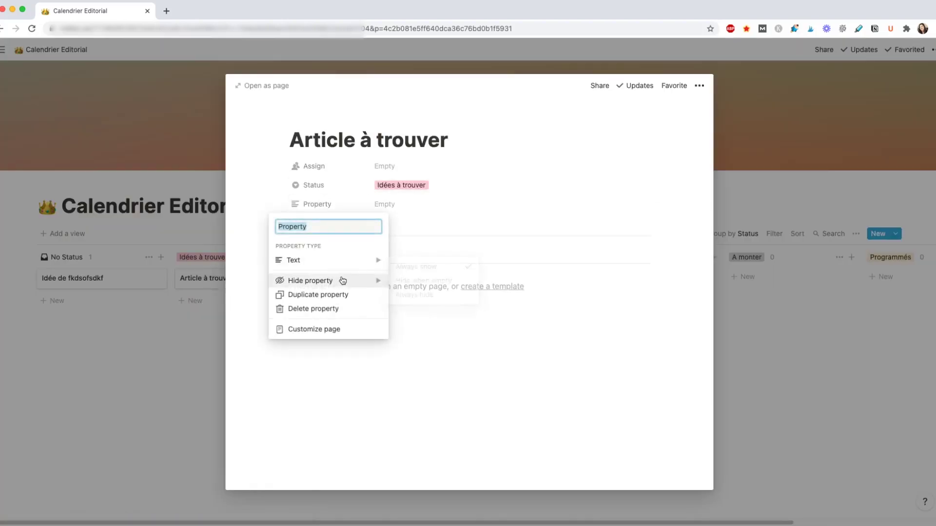
{"action": "mouse_move", "coordinate": [355, 259]}
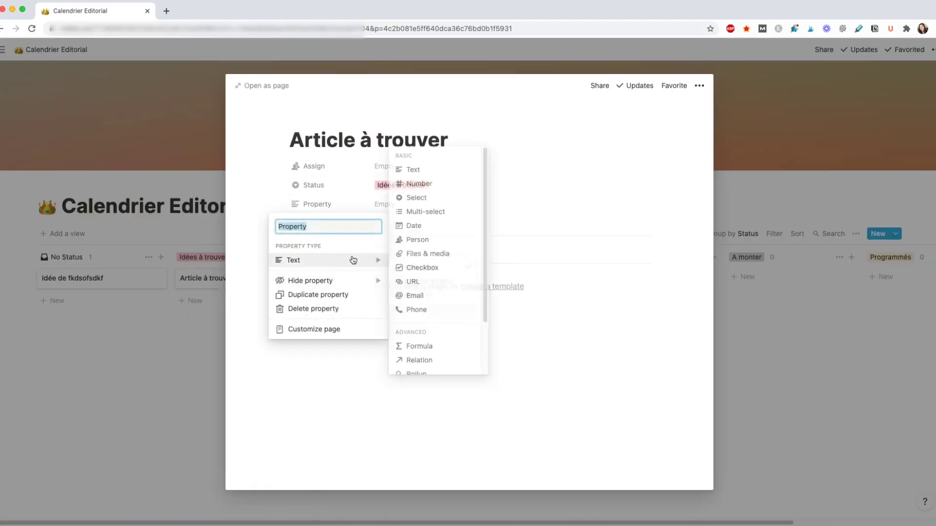
{"action": "left_click", "coordinate": [435, 226]}
{"action": "left_click", "coordinate": [389, 205]}
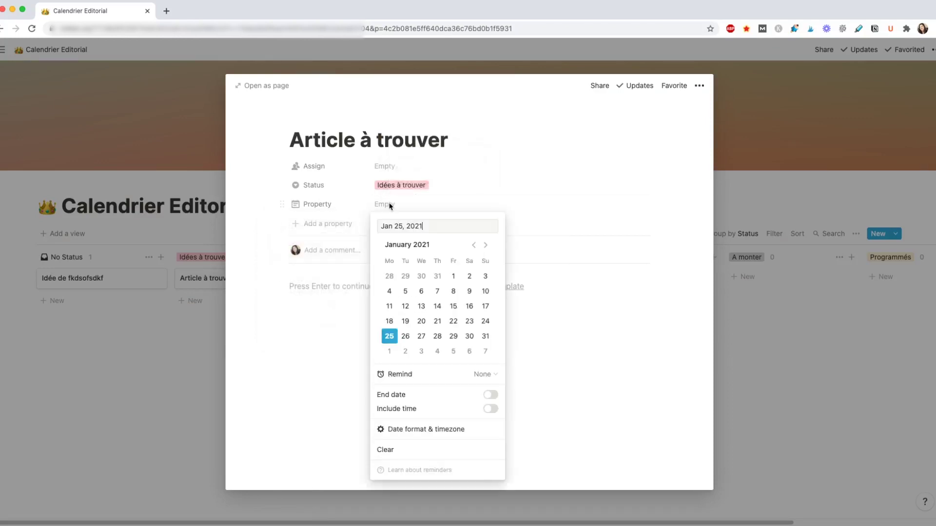
{"action": "left_click", "coordinate": [389, 336]}
{"action": "left_click", "coordinate": [494, 177]}
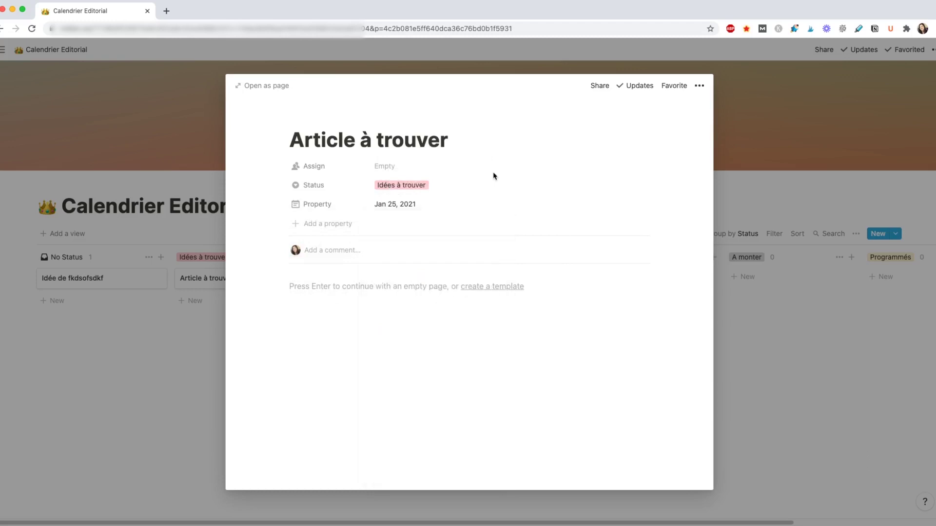
Step: Set the date format of the card's date property to Day/Month/Year
{"action": "left_click", "coordinate": [416, 209]}
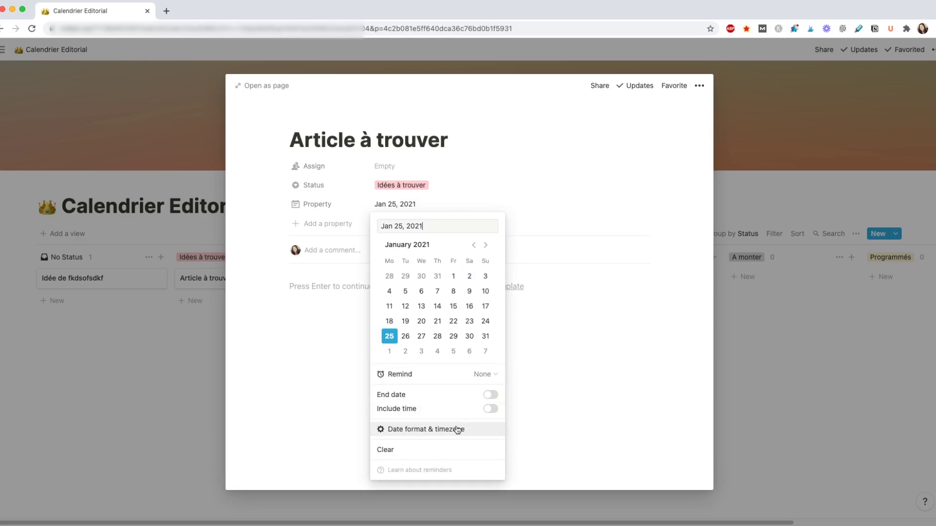
{"action": "left_click", "coordinate": [441, 430]}
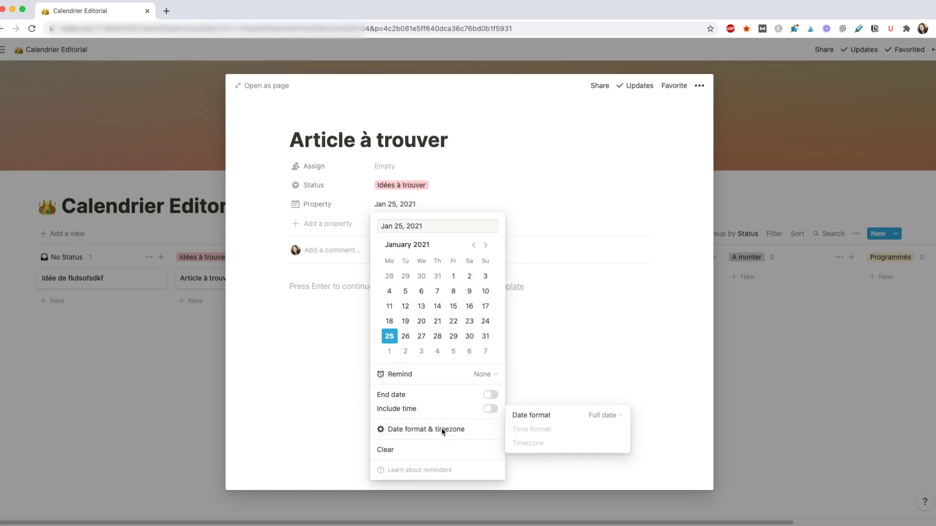
{"action": "left_click", "coordinate": [598, 416]}
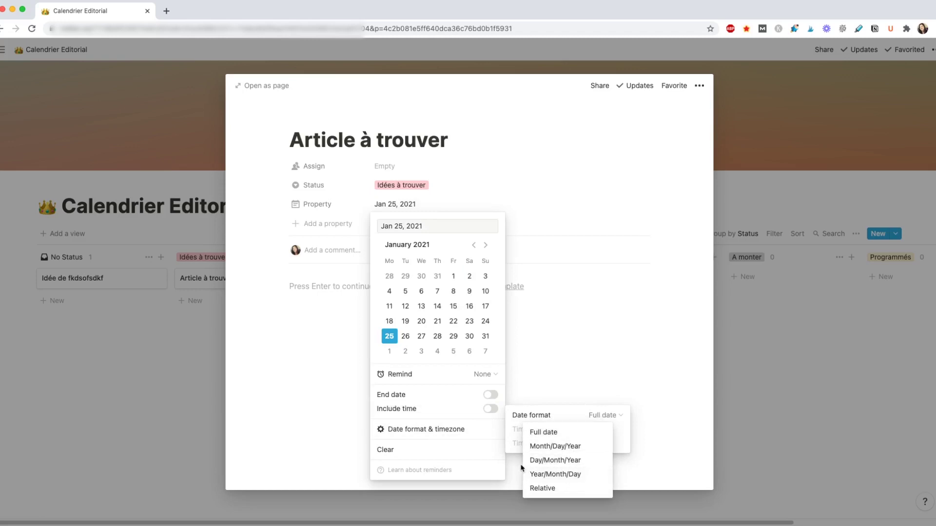
{"action": "left_click", "coordinate": [545, 465]}
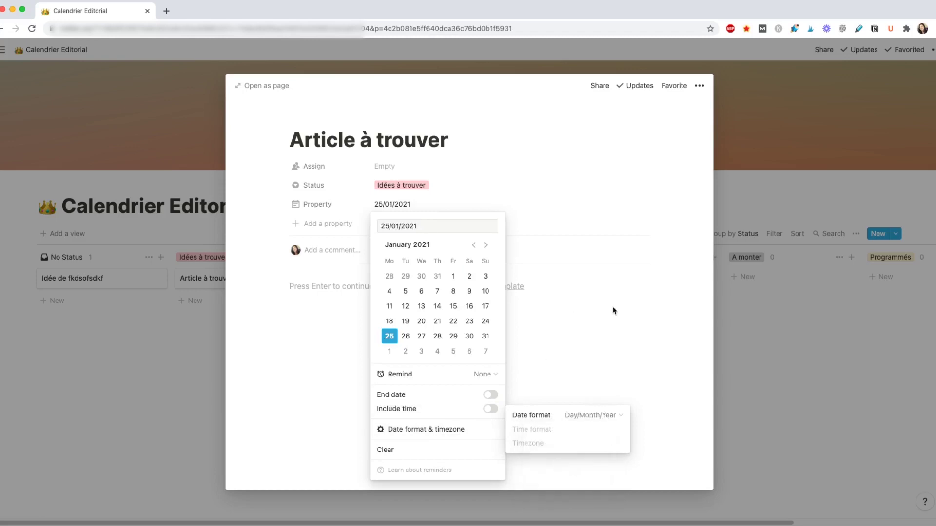
Step: Rename the date property as "Date de publication" and close the card
{"action": "left_click", "coordinate": [325, 209]}
{"action": "left_click", "coordinate": [325, 207]}
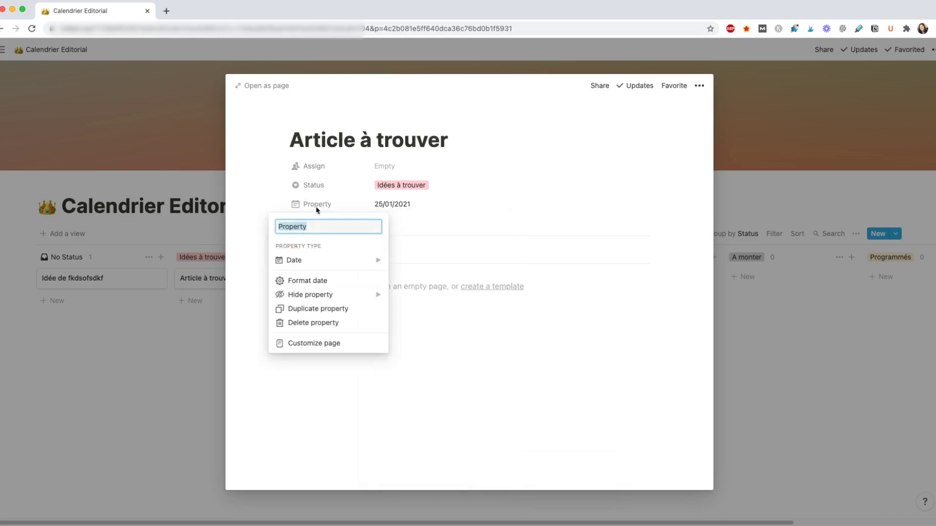
{"action": "type", "text": "d"}
{"action": "key", "text": "BackSpace"}
{"action": "type", "text": "d"}
{"action": "key", "text": "BackSpace"}
{"action": "type", "text": "Date de publication"}
{"action": "key", "text": "Return"}
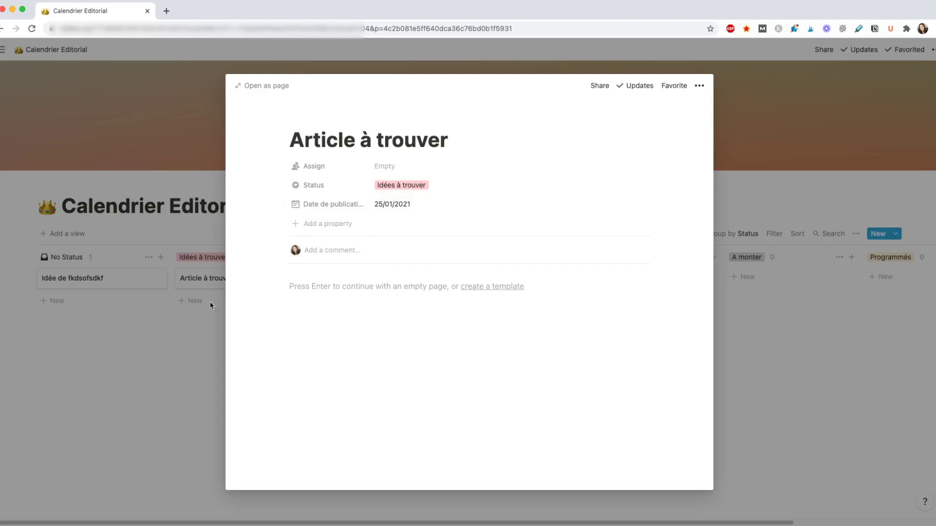
{"action": "left_click", "coordinate": [195, 325]}
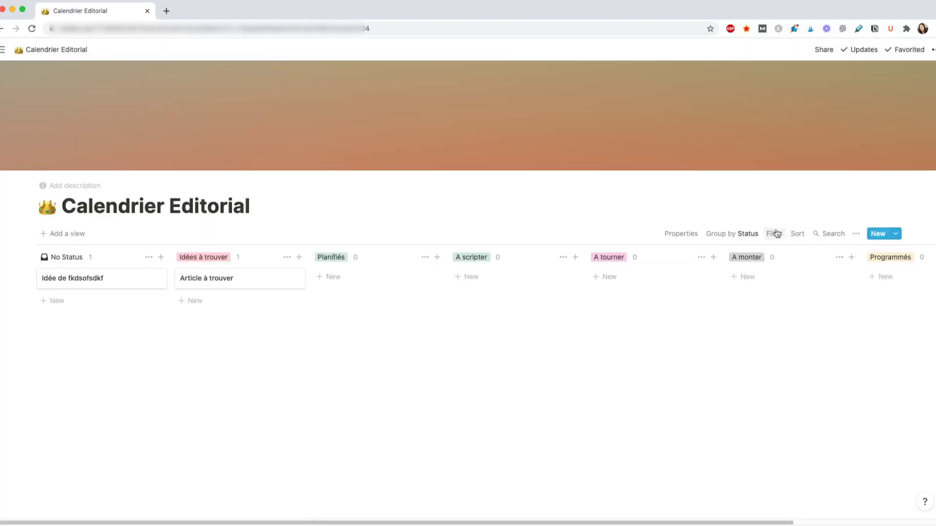
Step: Show the "Date de publication" property on the board view's cards
{"action": "left_click", "coordinate": [671, 233]}
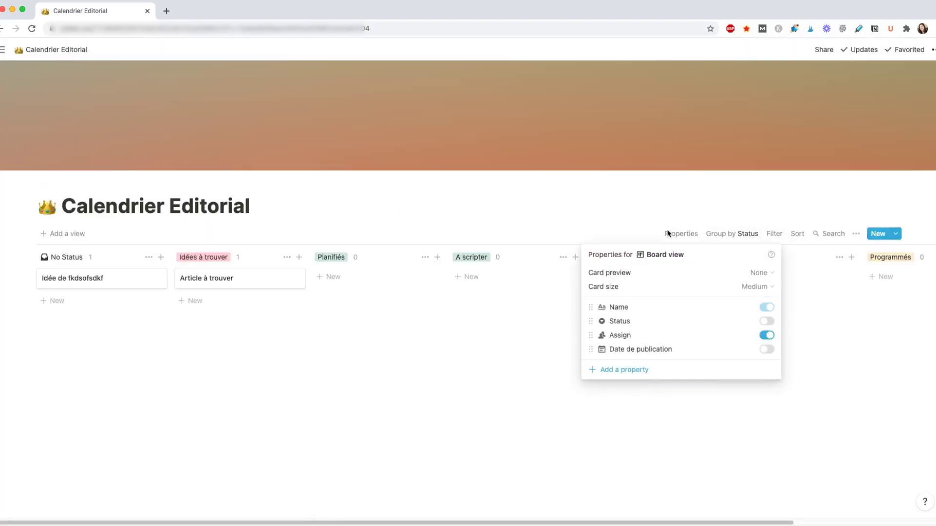
{"action": "left_click", "coordinate": [767, 350]}
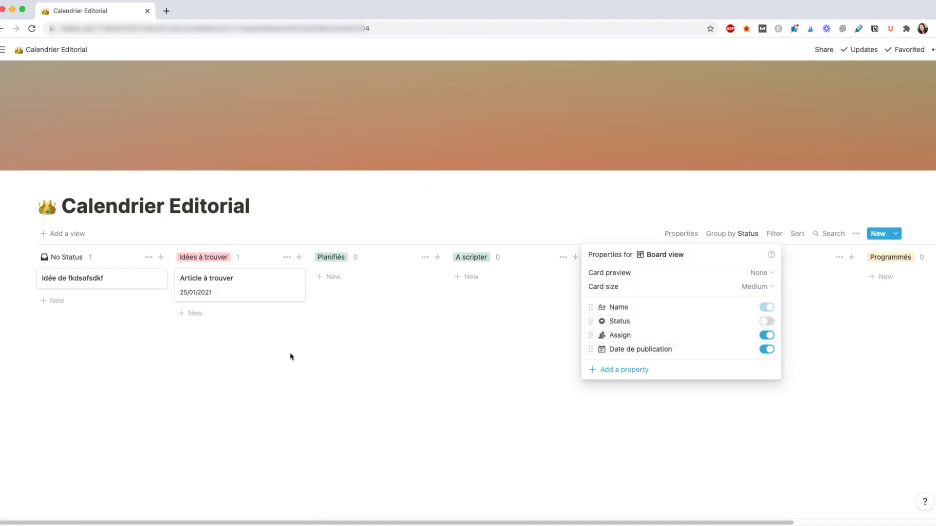
{"action": "left_click", "coordinate": [232, 343]}
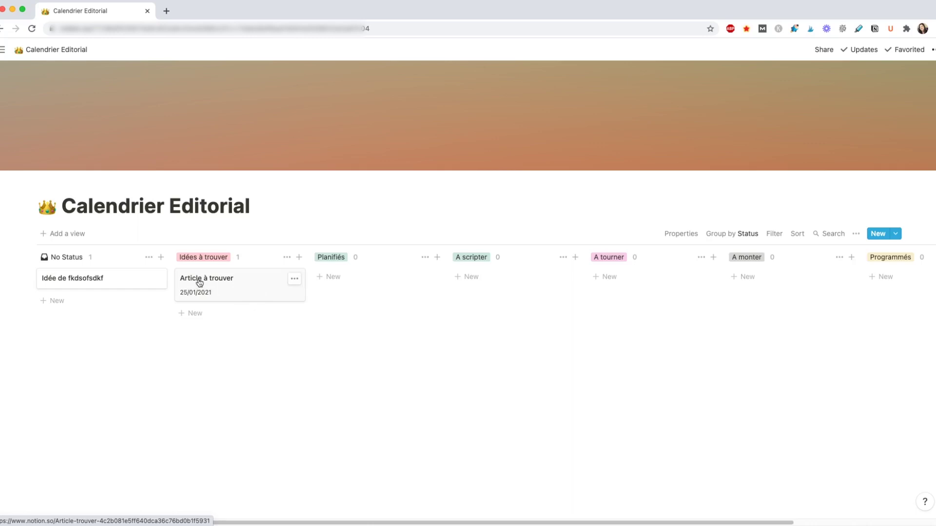
Step: Move the "Article à trouver" card through the Planifiés, A scripter and A tourner groups and back to "Idées à trouver"
{"action": "left_click_drag", "start_coordinate": [233, 286], "coordinate": [359, 276]}
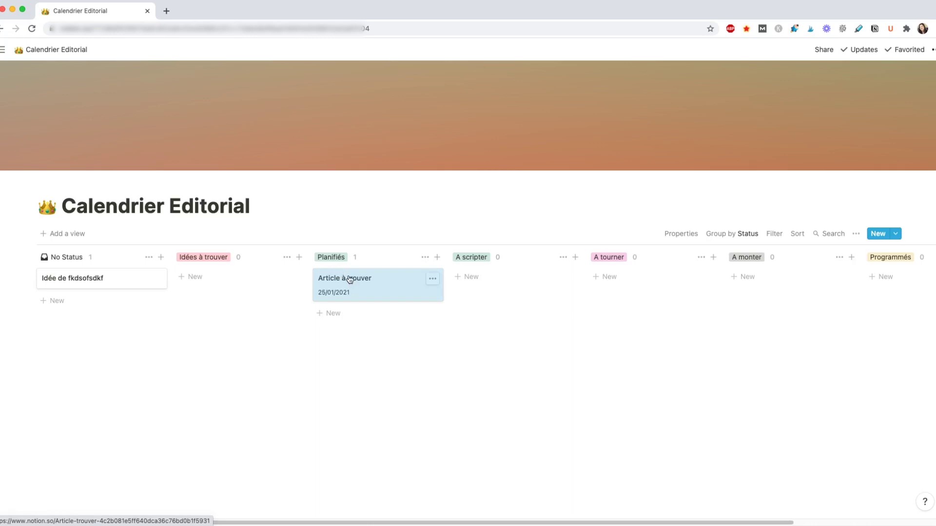
{"action": "left_click_drag", "start_coordinate": [350, 279], "coordinate": [487, 271]}
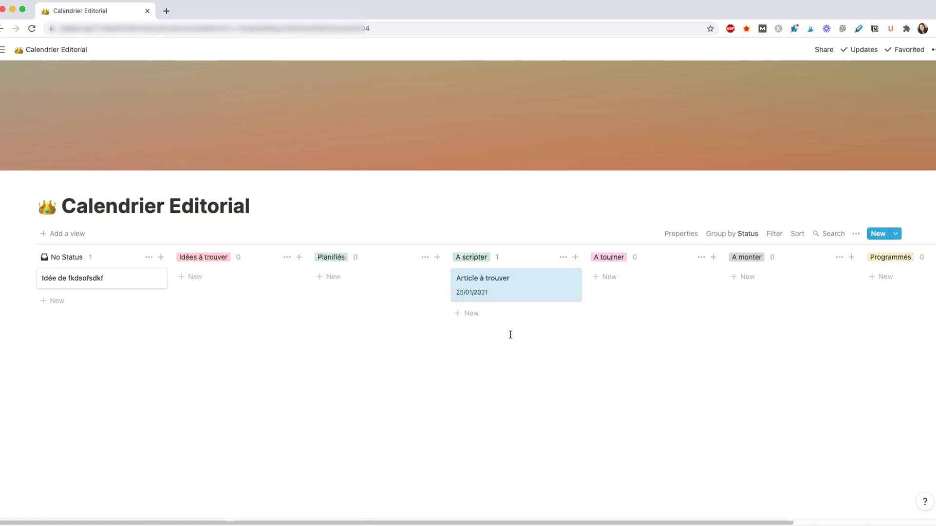
{"action": "left_click_drag", "start_coordinate": [481, 290], "coordinate": [622, 282]}
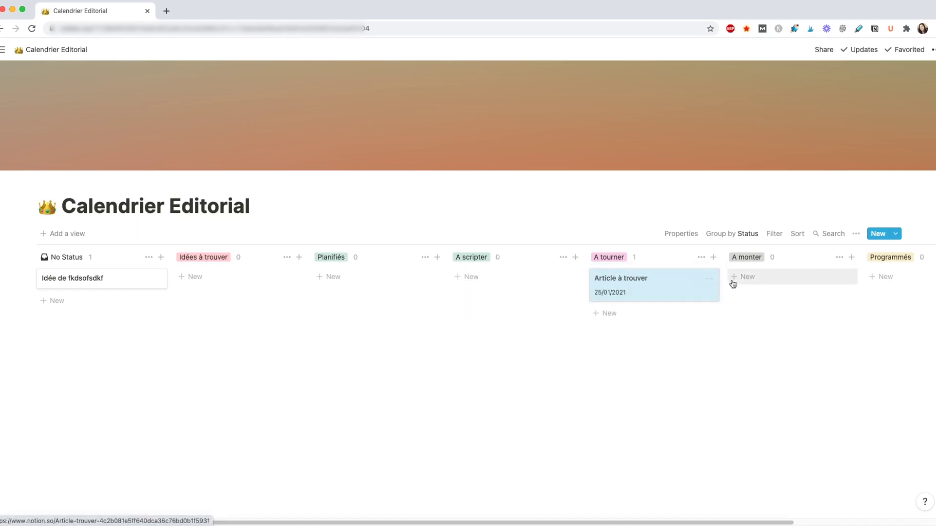
{"action": "mouse_move", "coordinate": [633, 261]}
{"action": "left_mouse_down"}
{"action": "mouse_move", "coordinate": [652, 262]}
{"action": "mouse_move", "coordinate": [631, 265]}
{"action": "left_mouse_up"}
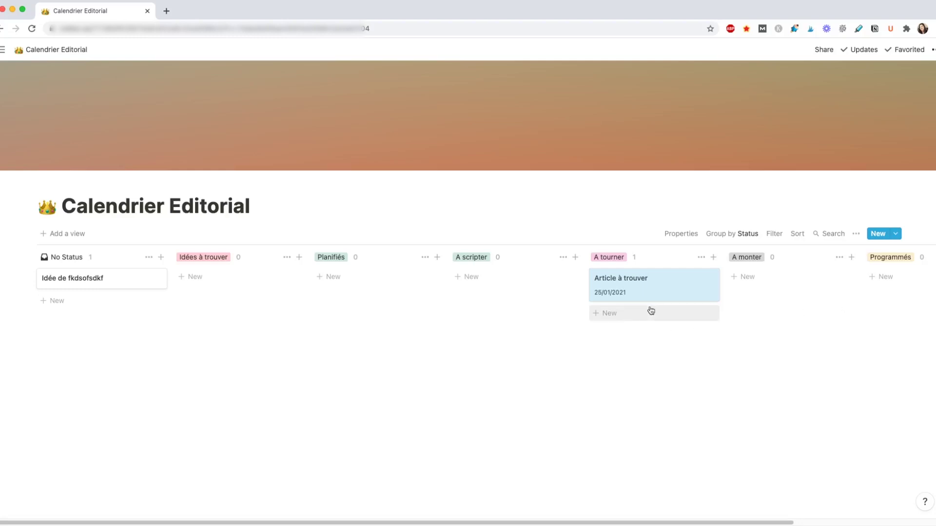
{"action": "left_click_drag", "start_coordinate": [654, 291], "coordinate": [248, 277]}
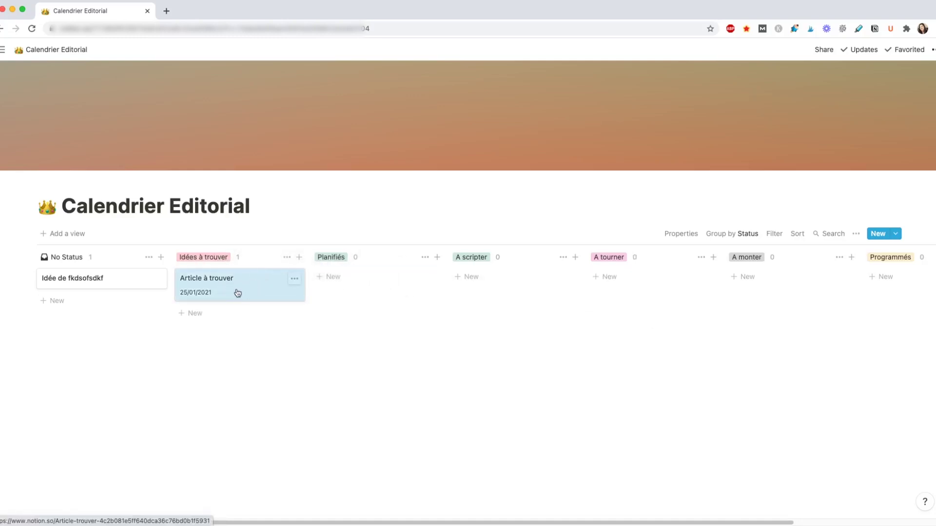
Step: Create a new page template from the "Article à trouver" card and title it "Modèle Script"
{"action": "left_click", "coordinate": [237, 293]}
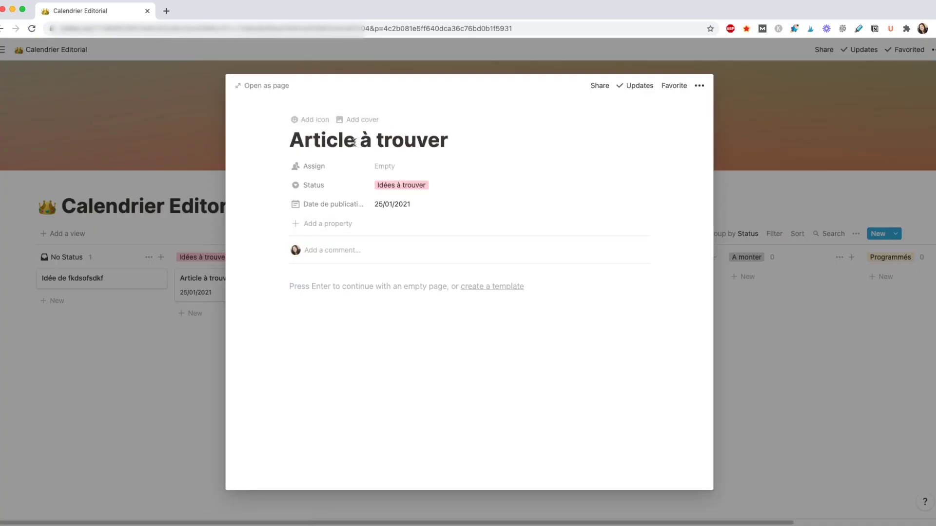
{"action": "left_click", "coordinate": [474, 292]}
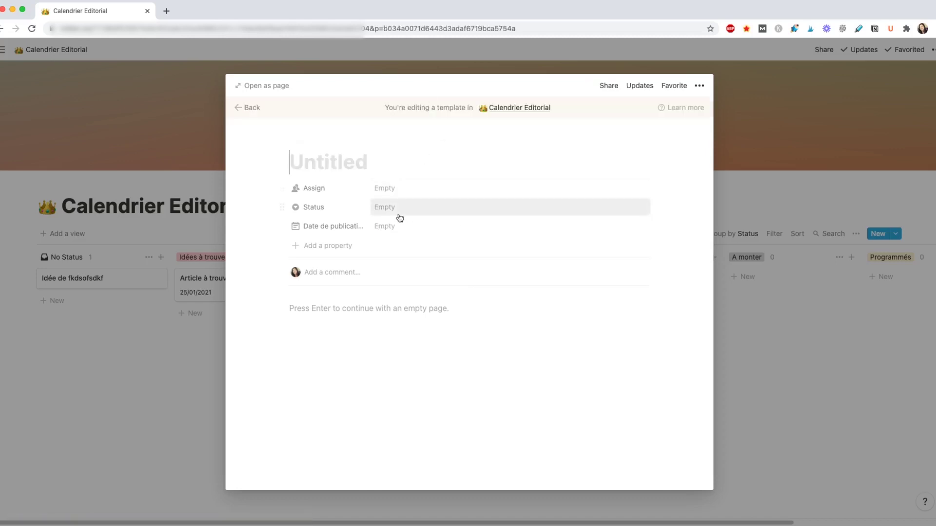
{"action": "type", "text": "Modèle Script"}
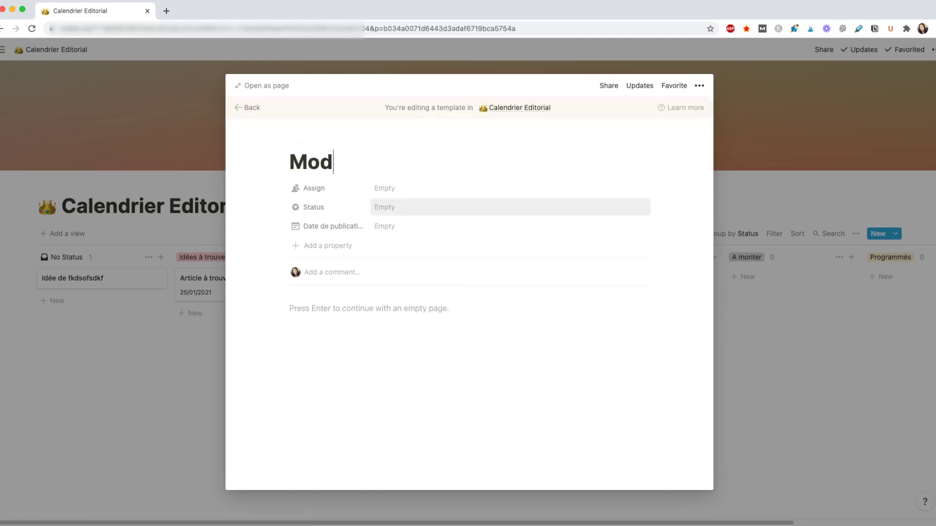
Step: Add a Heading 2 "Intro" with an empty bulleted list item beneath it in the template body
{"action": "left_click", "coordinate": [329, 320]}
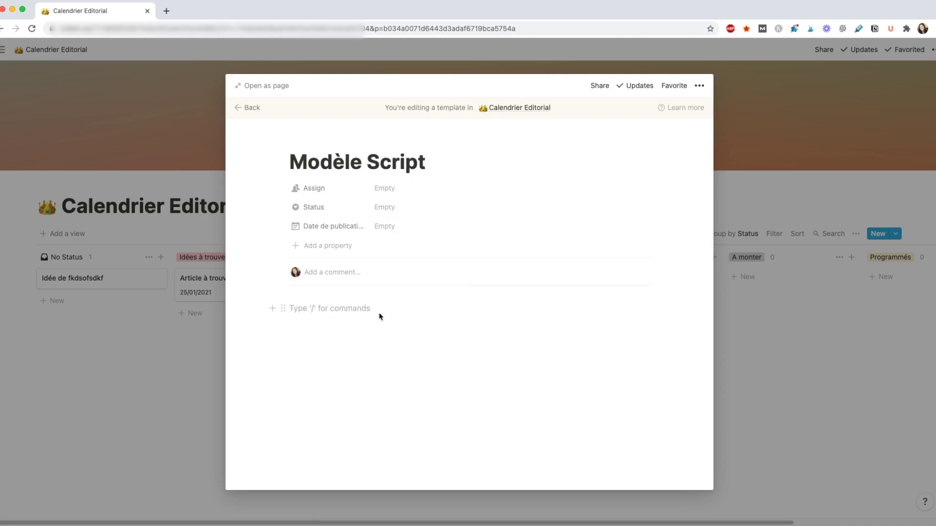
{"action": "type", "text": "## "}
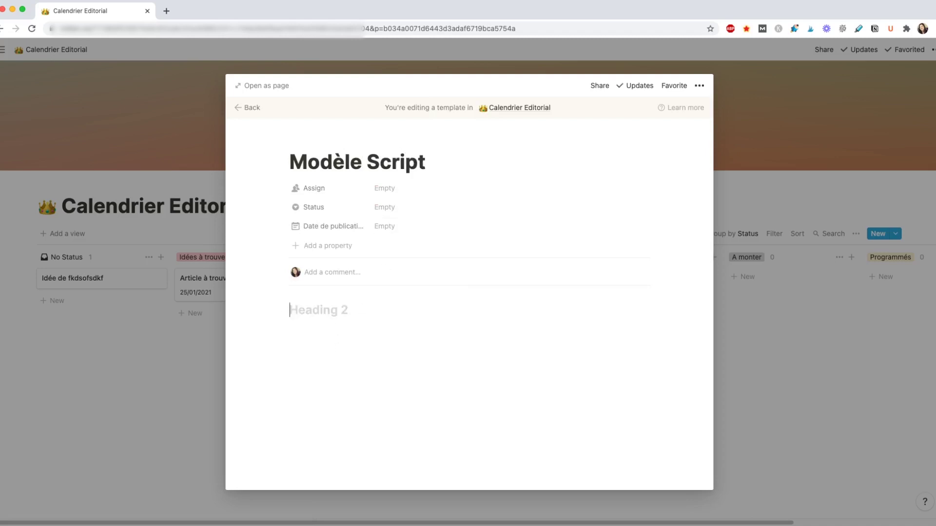
{"action": "type", "text": "Intro"}
{"action": "key", "text": "Return"}
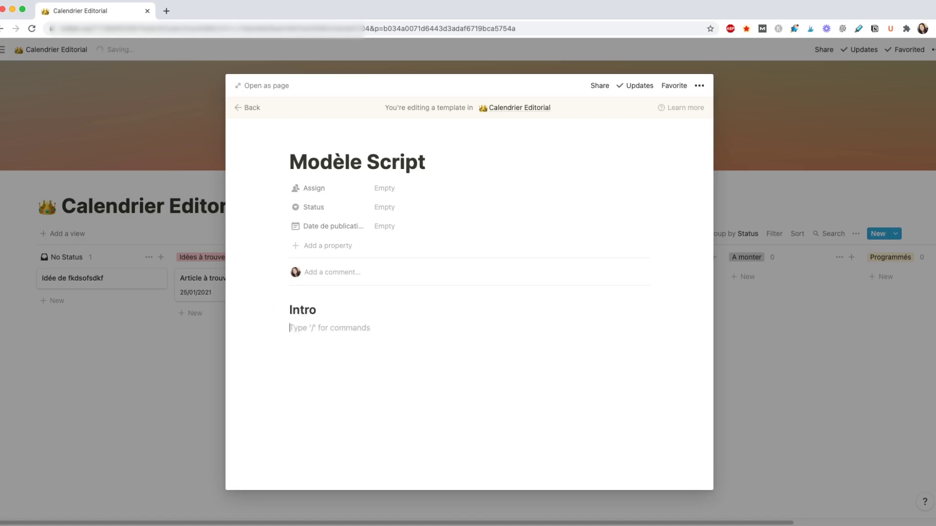
{"action": "type", "text": "-"}
Step: Duplicate the Intro heading and its bullet, rename the copied heading as "Contenu", and return to the board
{"action": "left_click", "coordinate": [319, 355]}
{"action": "left_click_drag", "start_coordinate": [254, 301], "coordinate": [326, 328]}
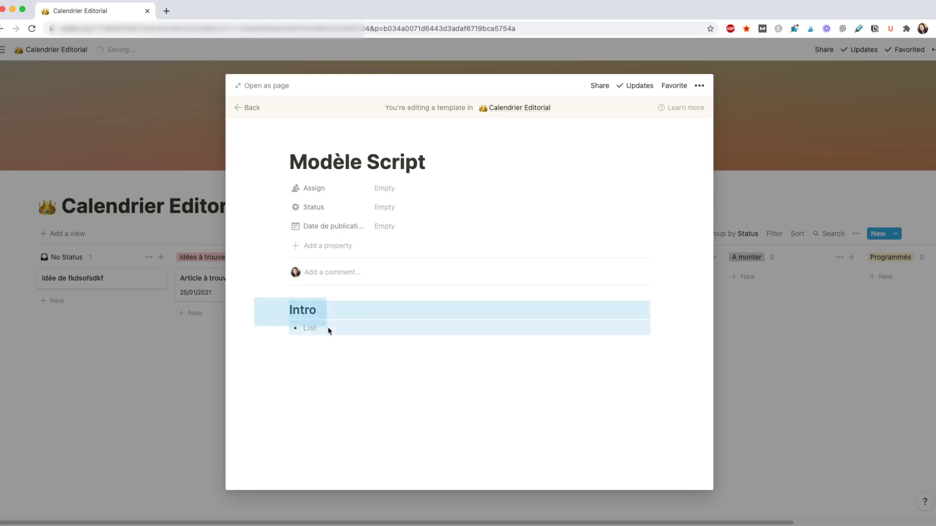
{"action": "key", "text": "super+d"}
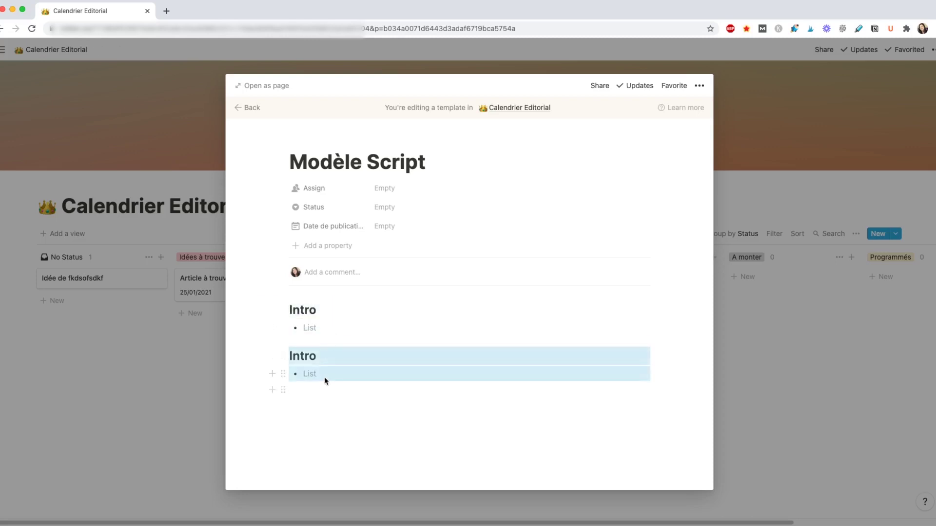
{"action": "double_click", "coordinate": [316, 355]}
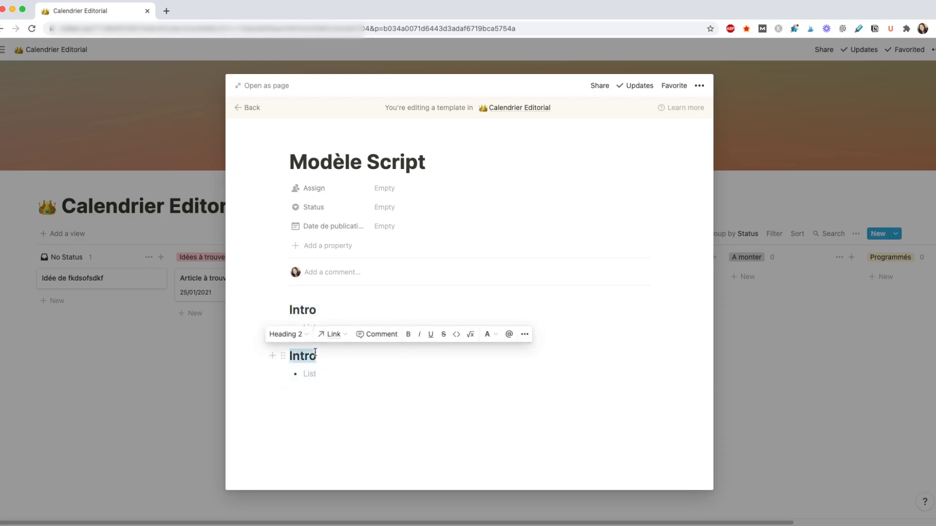
{"action": "type", "text": "Contenu"}
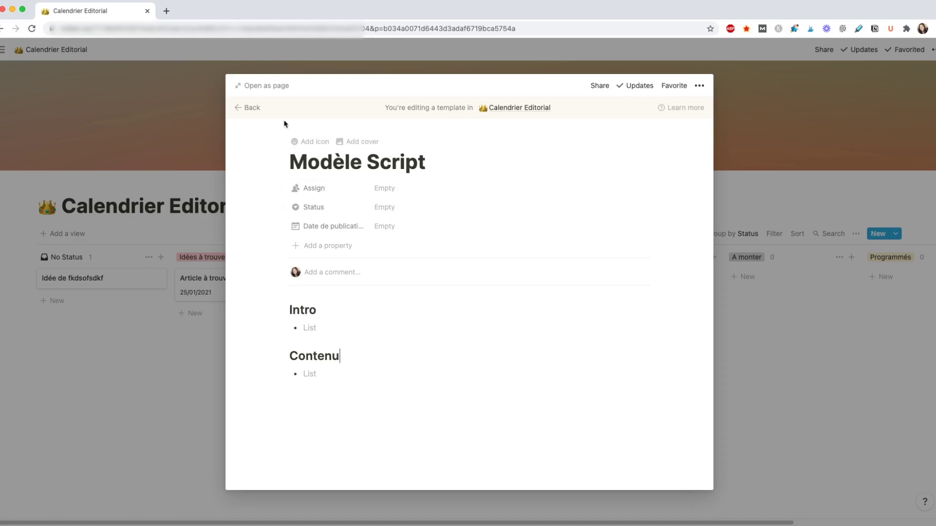
{"action": "left_click", "coordinate": [246, 108]}
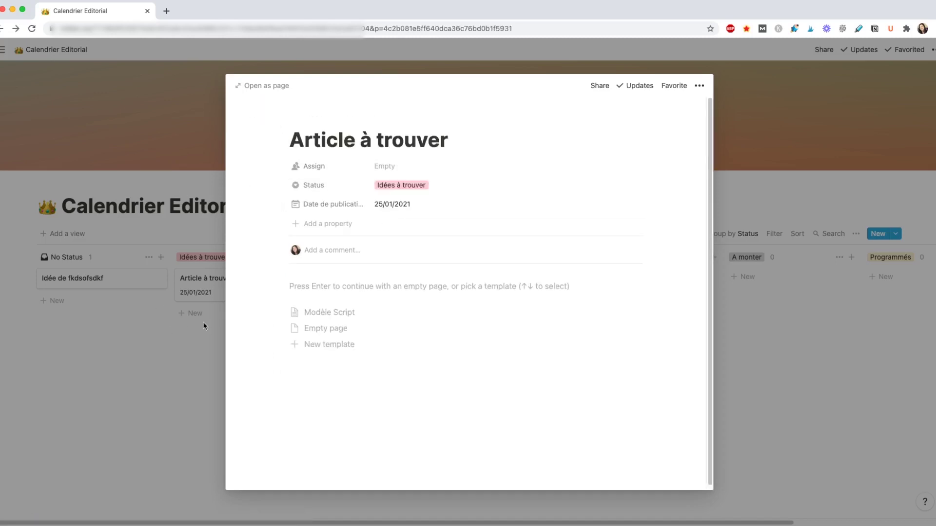
{"action": "left_click", "coordinate": [156, 382]}
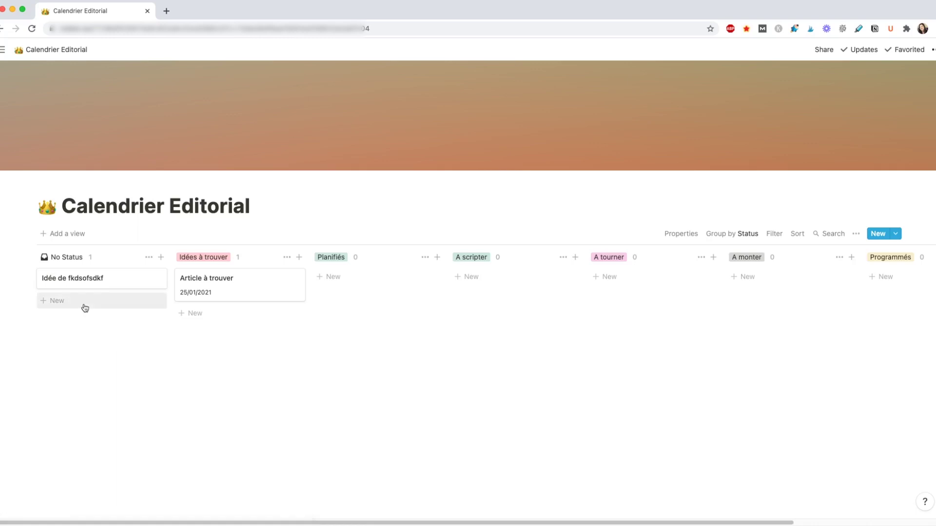
Step: Apply the "Modèle Script" template to the "Idée de fkdsofsdkf" card and return to the board
{"action": "left_click", "coordinate": [115, 280]}
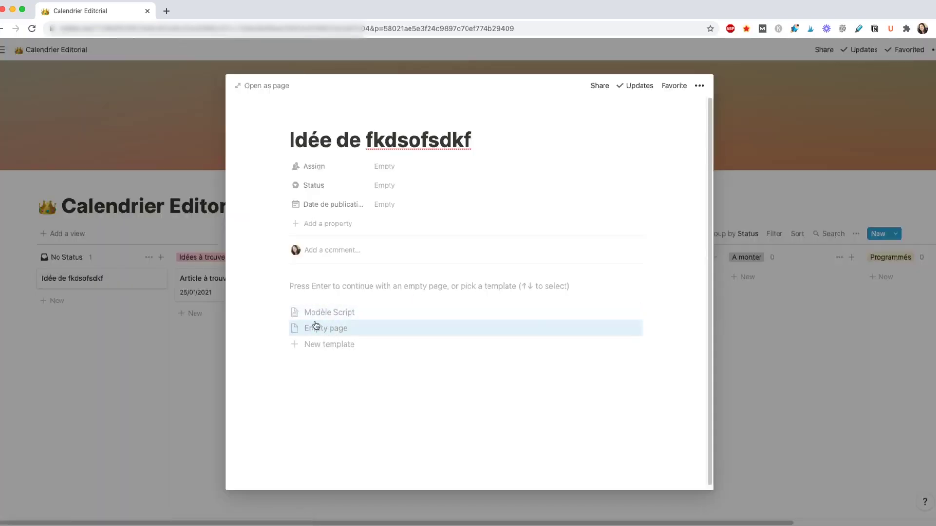
{"action": "left_click", "coordinate": [333, 316]}
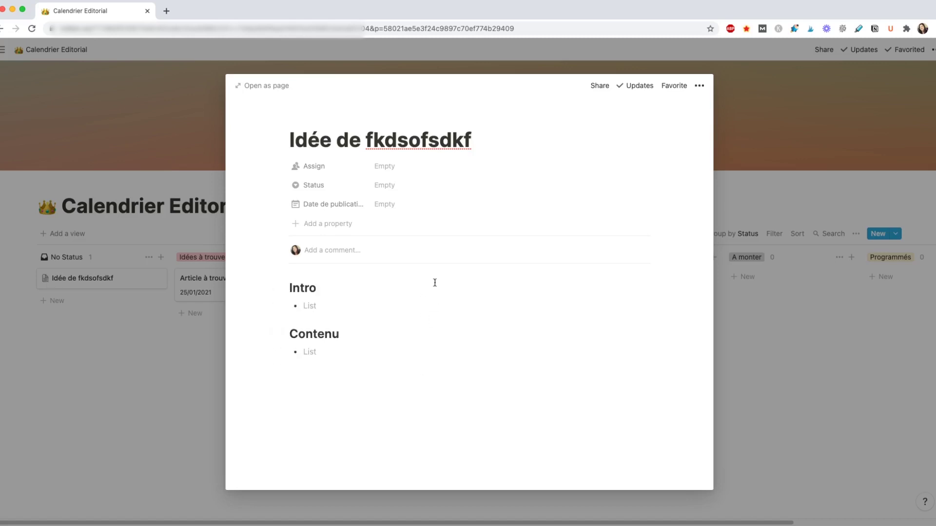
{"action": "left_click", "coordinate": [119, 329]}
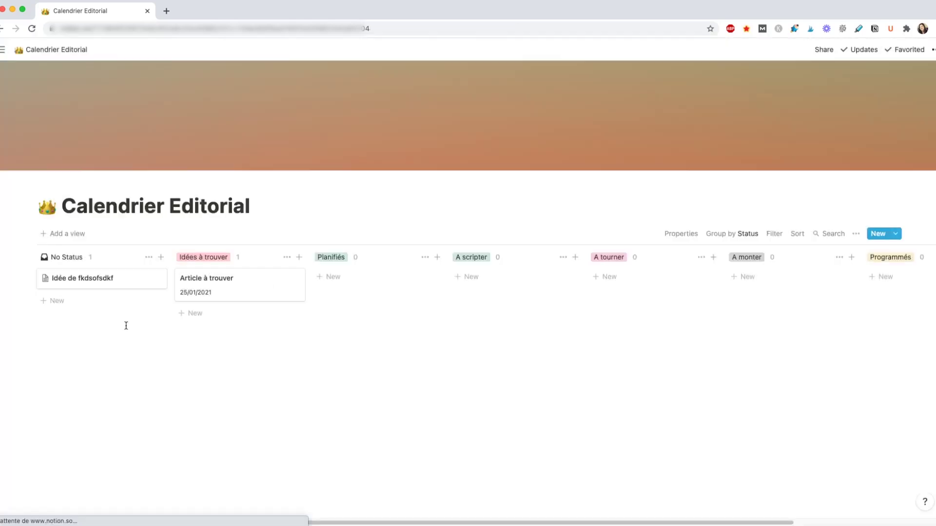
Step: Open the "Modèle Script" template for editing from the "Article à trouver" card, review its content and return to the board
{"action": "left_click", "coordinate": [232, 279]}
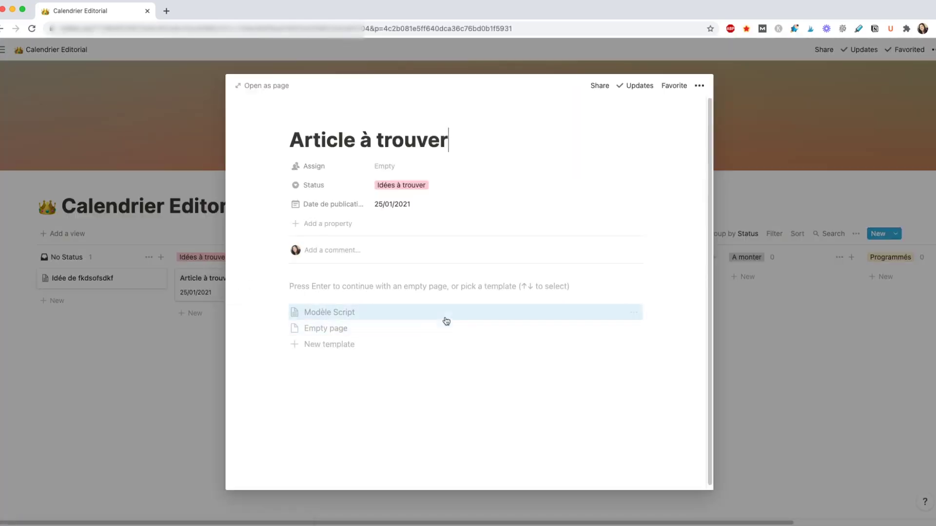
{"action": "left_click", "coordinate": [633, 316]}
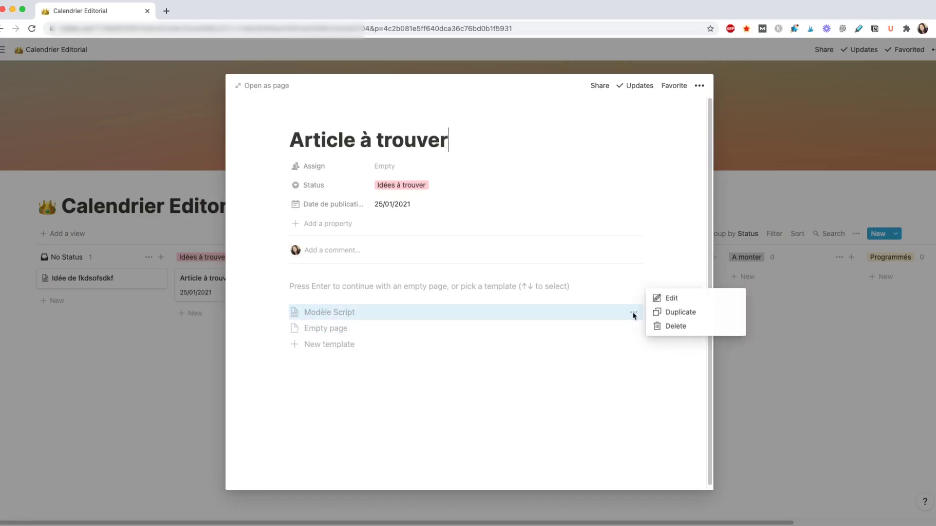
{"action": "left_click", "coordinate": [674, 297]}
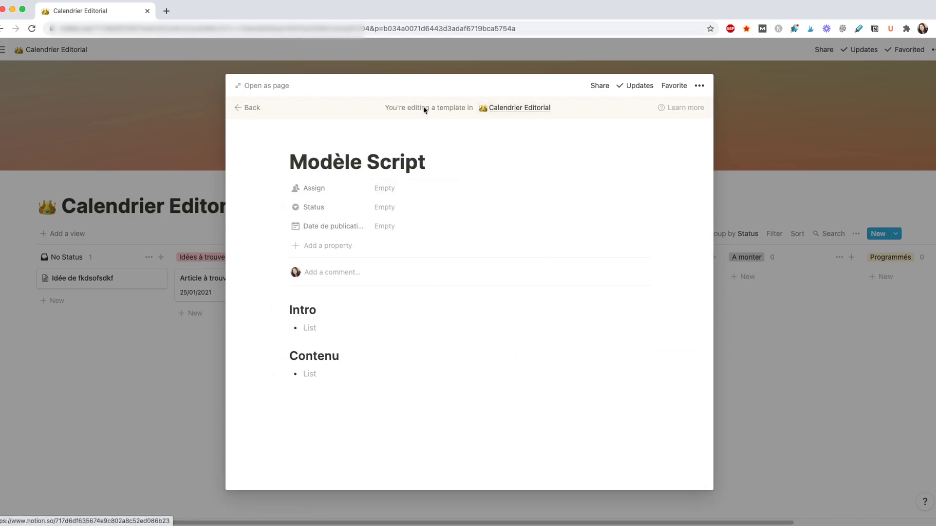
{"action": "left_click", "coordinate": [148, 355]}
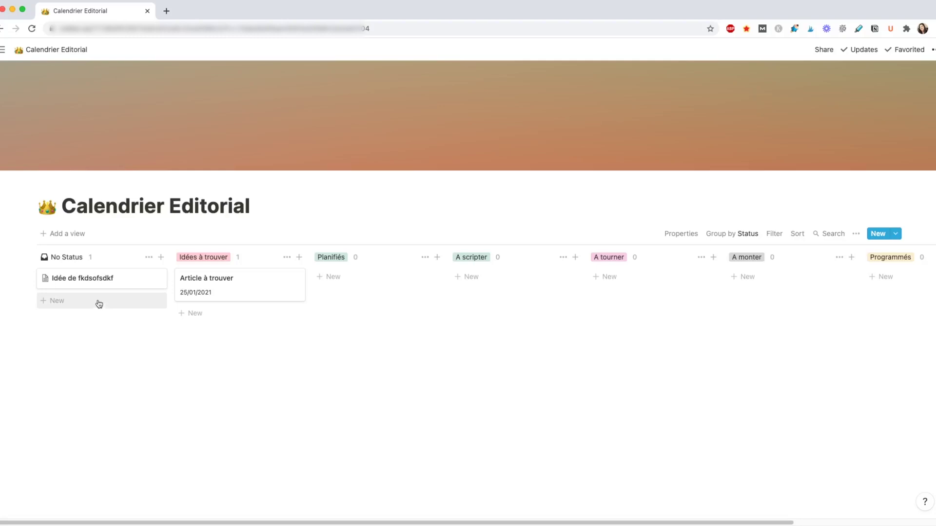
Step: Add a Calendar view named "Calendrier" to the database
{"action": "left_click", "coordinate": [74, 234]}
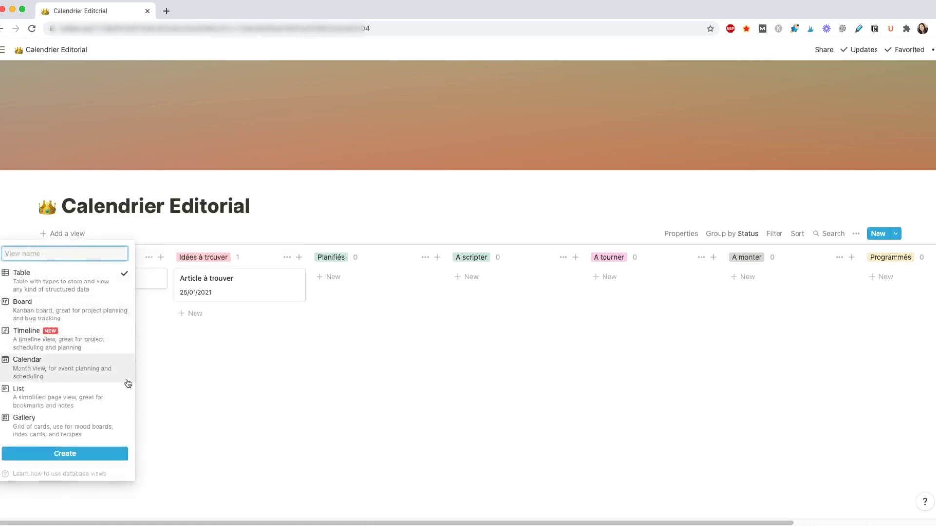
{"action": "mouse_move", "coordinate": [104, 381]}
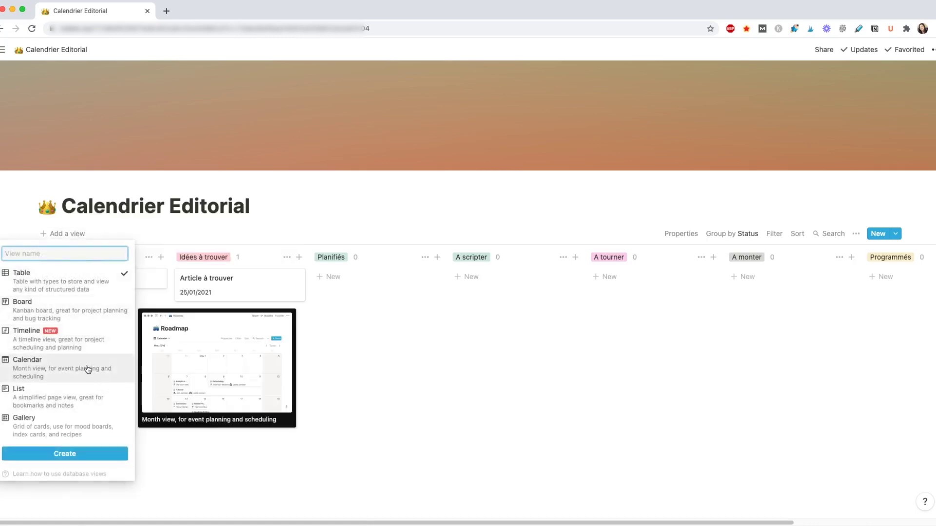
{"action": "left_click", "coordinate": [87, 370]}
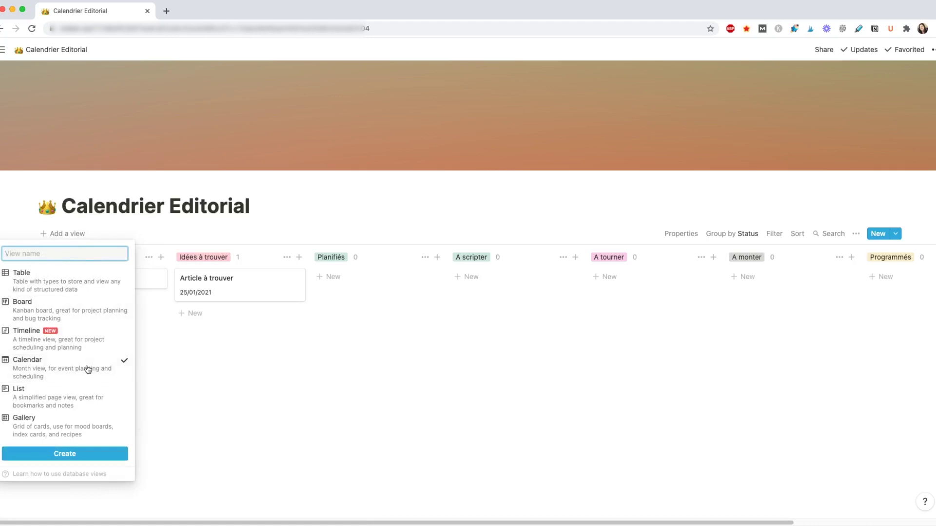
{"action": "type", "text": "Calendrier"}
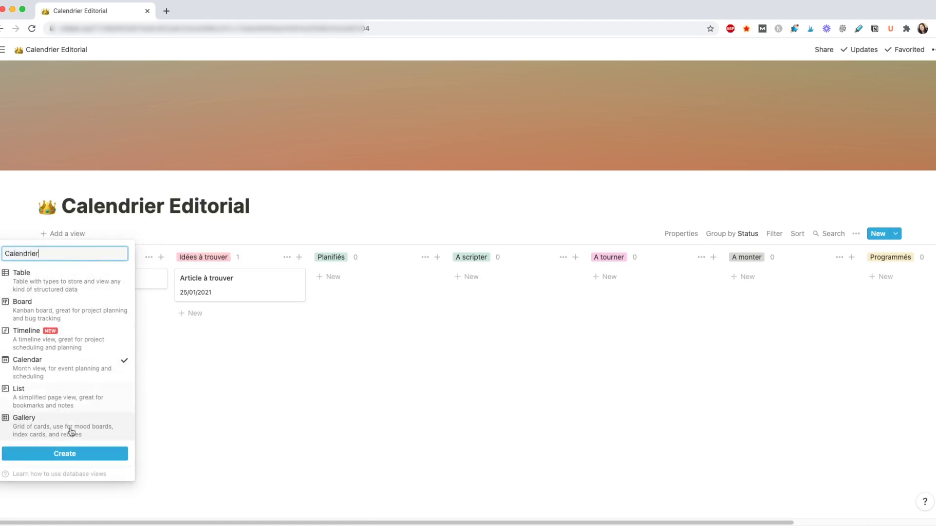
{"action": "left_click", "coordinate": [66, 454]}
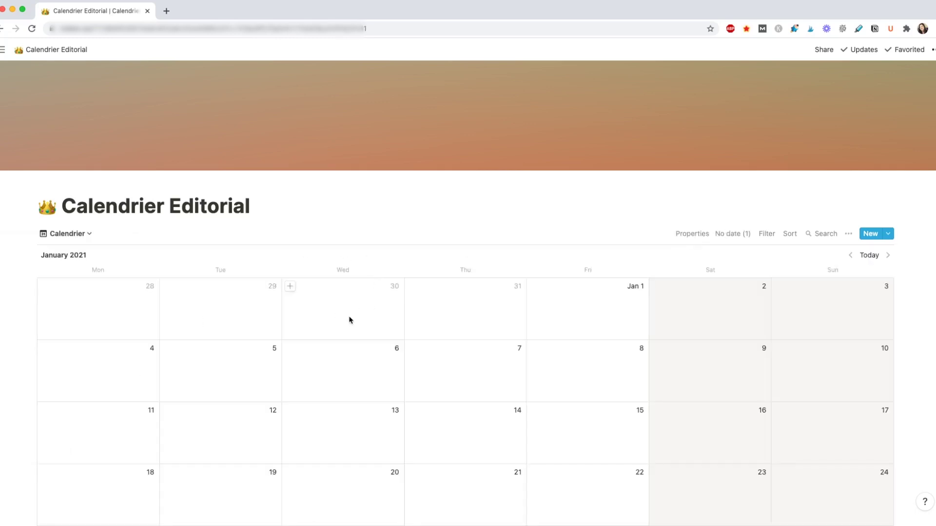
Step: Show the Status property on the Calendrier view's entries, trying Date de publication on and switching it back off
{"action": "scroll", "coordinate": [349, 317], "scroll_direction": "down", "scroll_amount": 4}
{"action": "scroll", "coordinate": [349, 320], "scroll_direction": "down", "scroll_amount": 2}
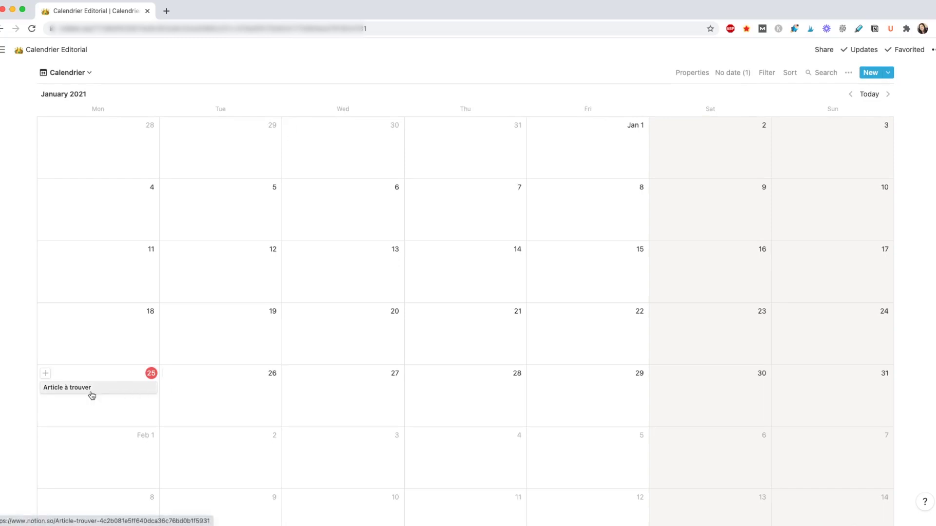
{"action": "scroll", "coordinate": [349, 290], "scroll_direction": "up", "scroll_amount": 1}
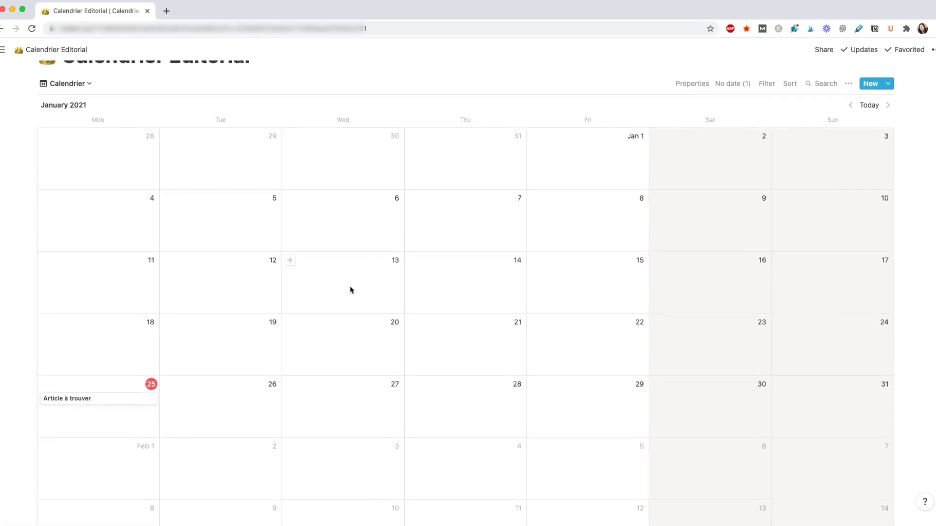
{"action": "scroll", "coordinate": [349, 291], "scroll_direction": "down", "scroll_amount": 2}
{"action": "scroll", "coordinate": [707, 93], "scroll_direction": "up", "scroll_amount": 1}
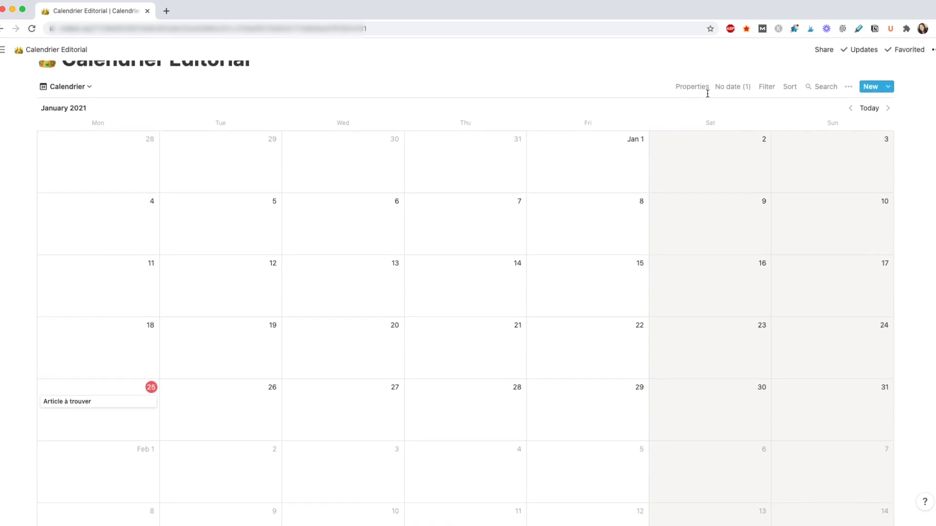
{"action": "left_click", "coordinate": [690, 90]}
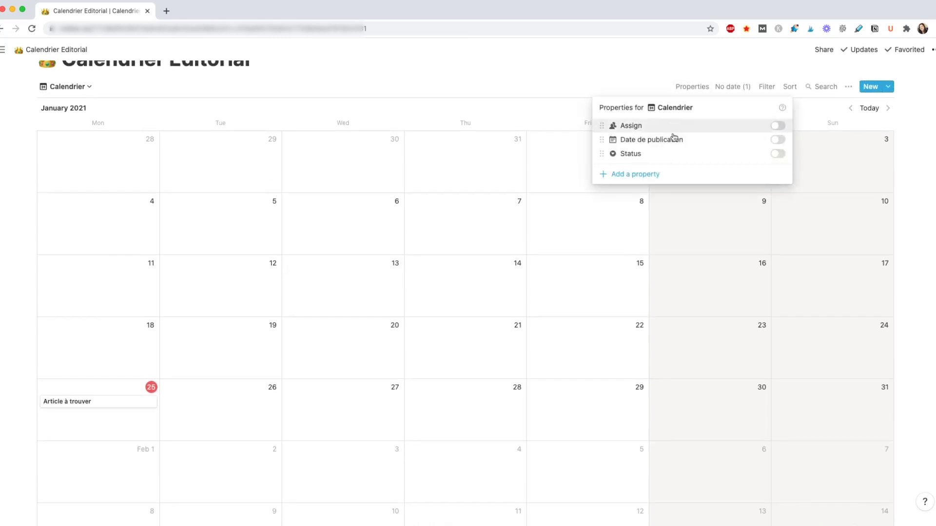
{"action": "left_click", "coordinate": [778, 154]}
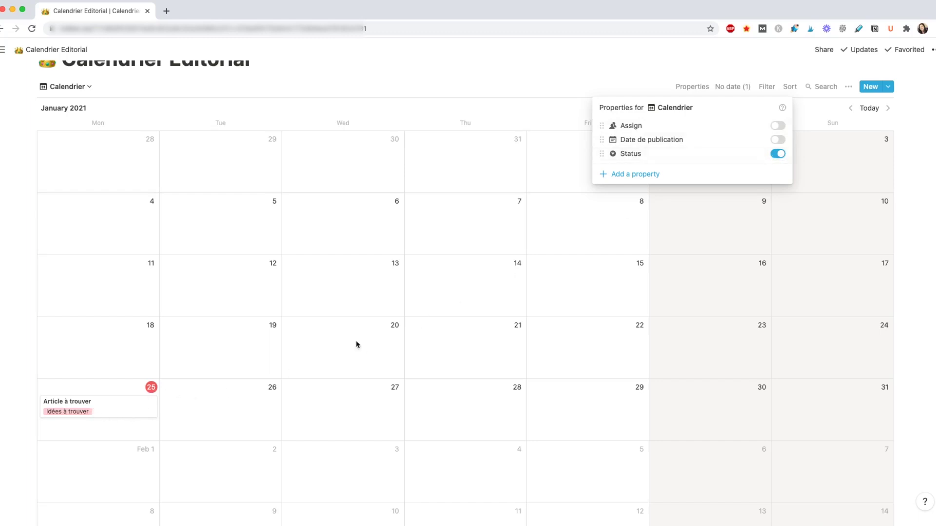
{"action": "left_click", "coordinate": [781, 140]}
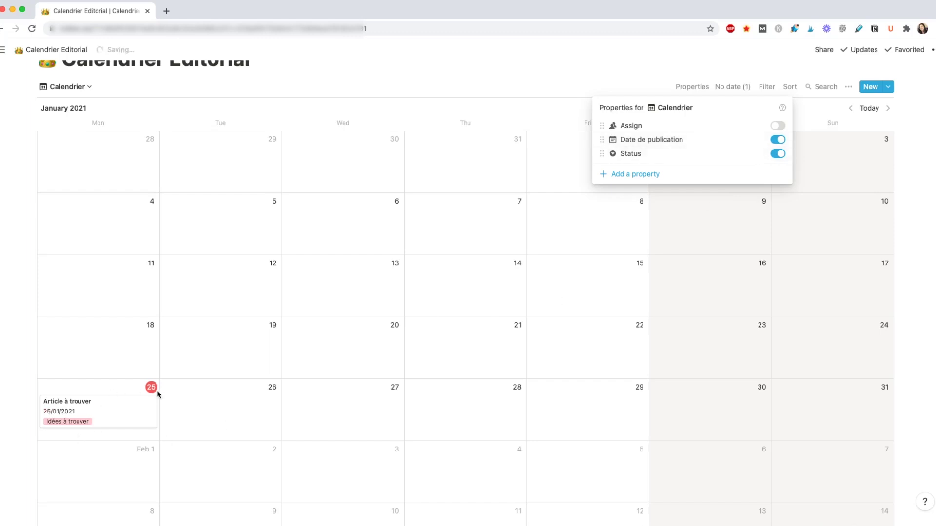
{"action": "left_click", "coordinate": [779, 140]}
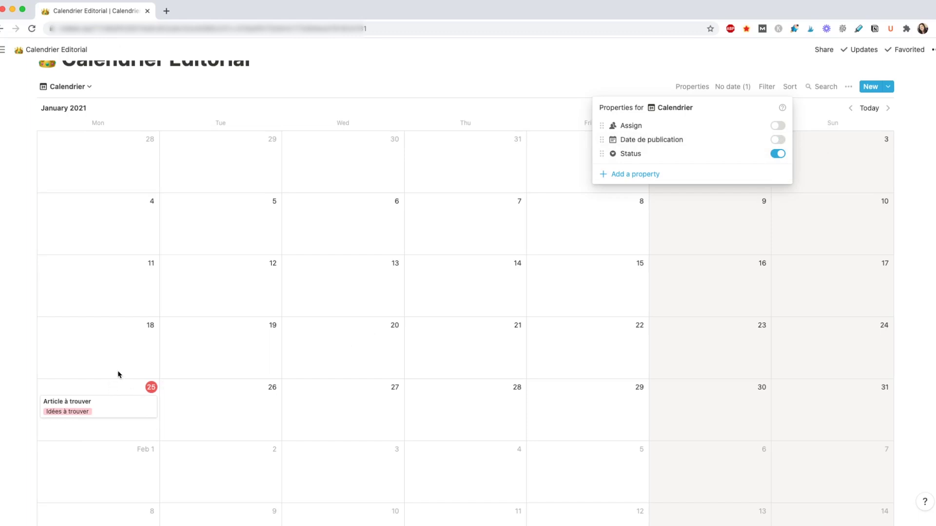
Step: Add a List view named "Liste" to the database
{"action": "left_click", "coordinate": [76, 87]}
{"action": "left_click", "coordinate": [74, 86]}
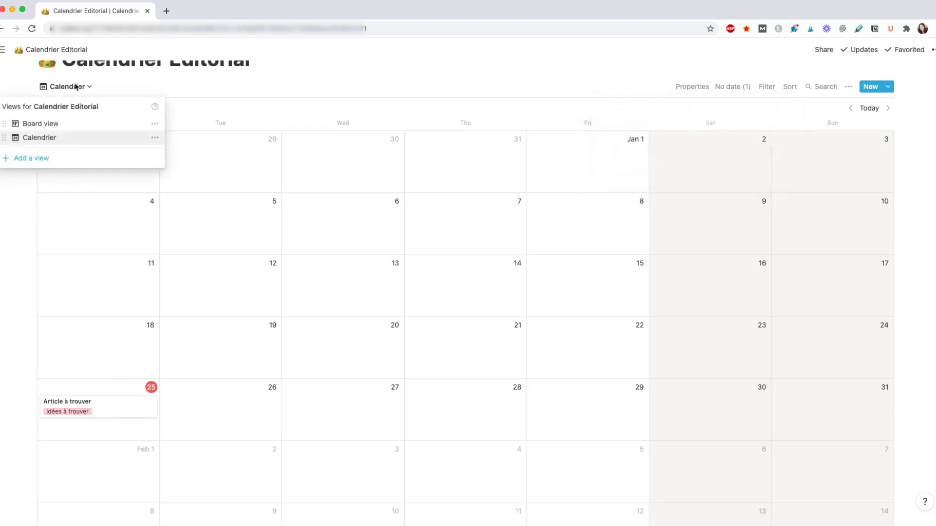
{"action": "left_click", "coordinate": [43, 158]}
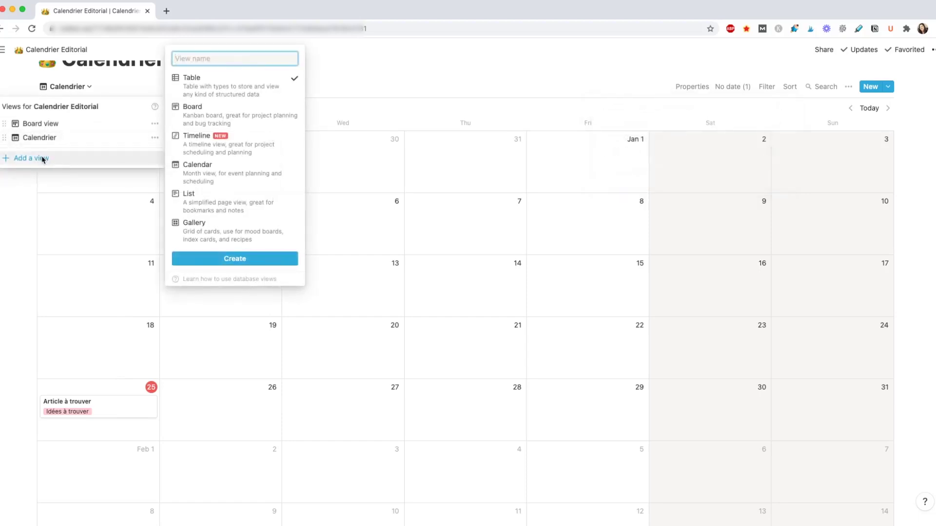
{"action": "left_click", "coordinate": [239, 197]}
{"action": "type", "text": "Liste"}
{"action": "left_click", "coordinate": [246, 261]}
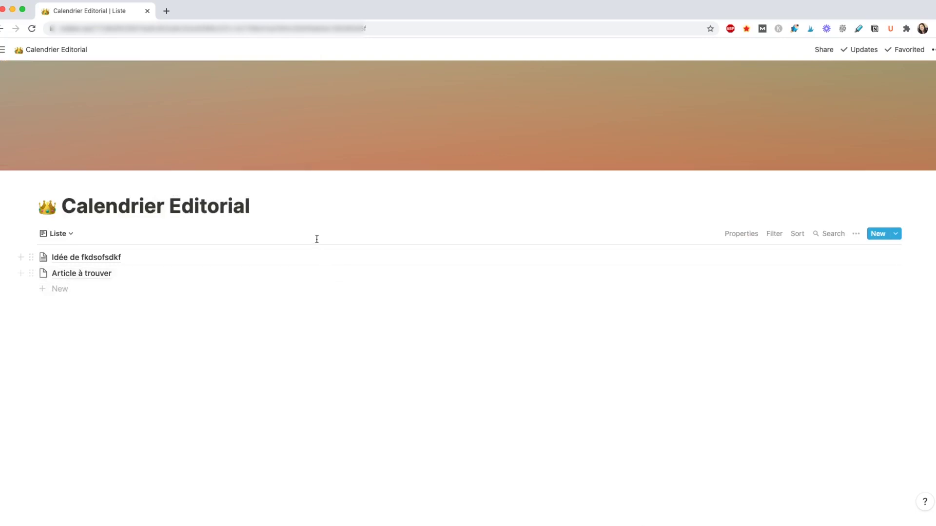
Step: Show the Date de publication and Status properties in the Liste view
{"action": "left_click", "coordinate": [734, 235]}
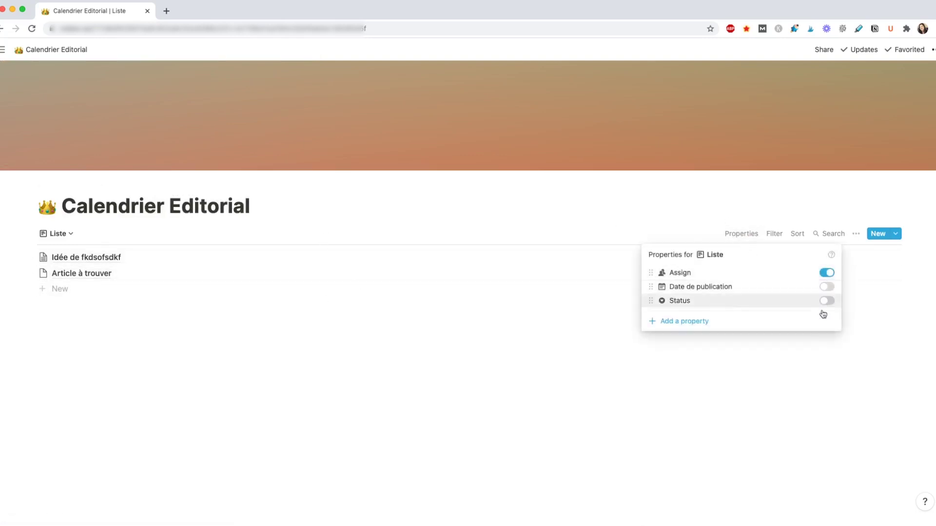
{"action": "left_click", "coordinate": [827, 287]}
{"action": "left_click", "coordinate": [827, 301]}
{"action": "left_click", "coordinate": [744, 207]}
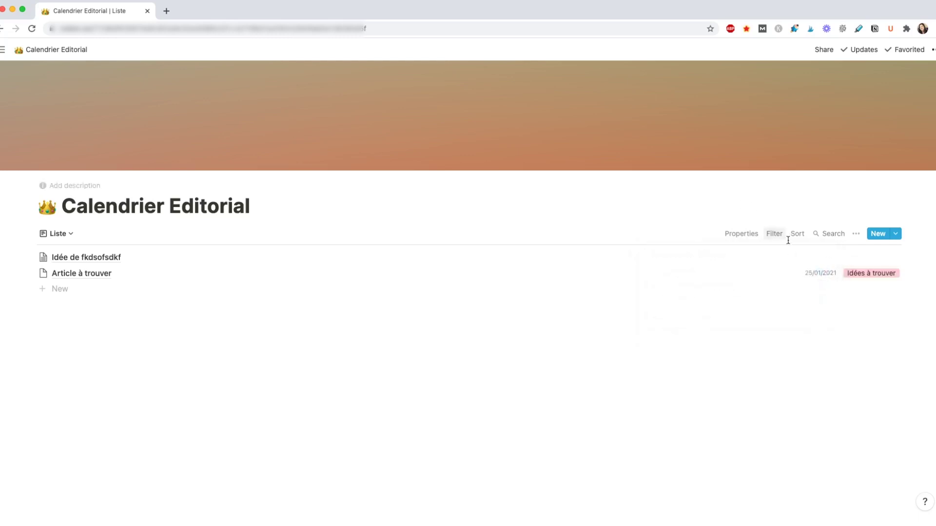
Step: Sort the Liste view by Date de publication in descending order
{"action": "left_click", "coordinate": [798, 234]}
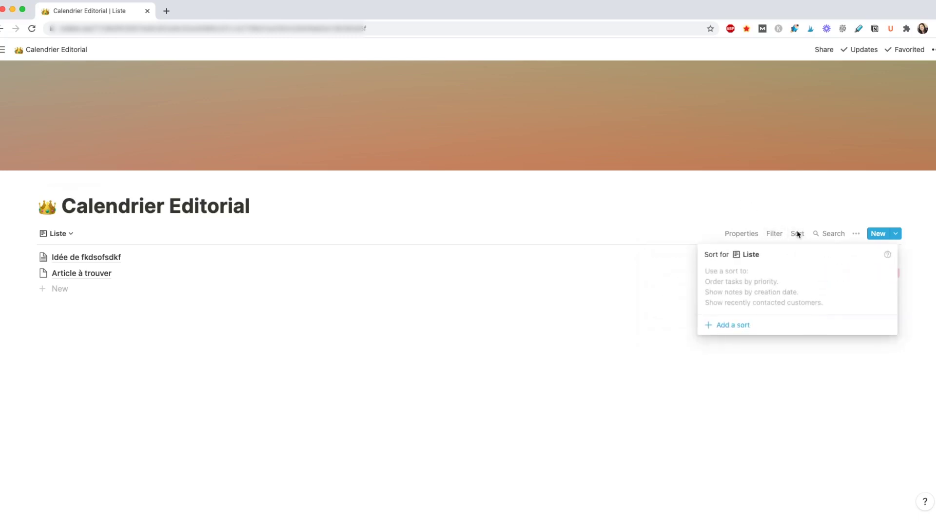
{"action": "left_click", "coordinate": [729, 327]}
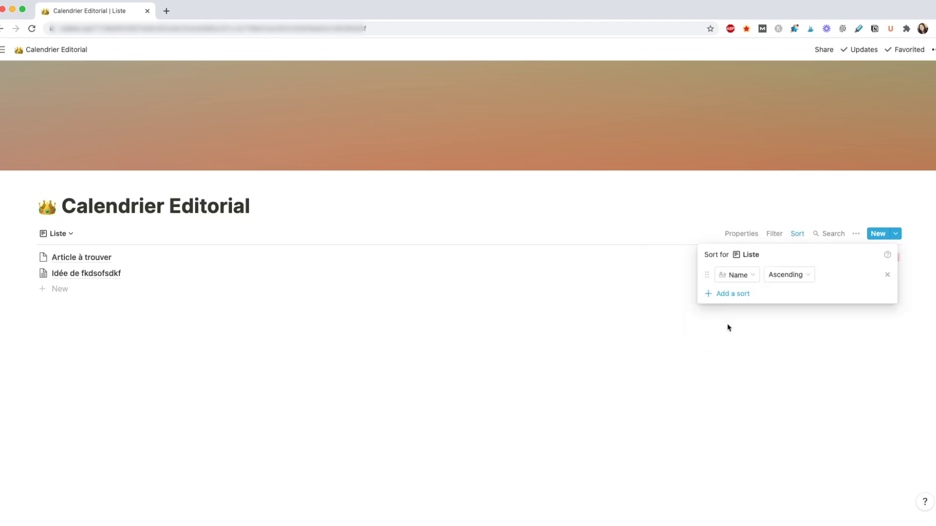
{"action": "left_click", "coordinate": [735, 275]}
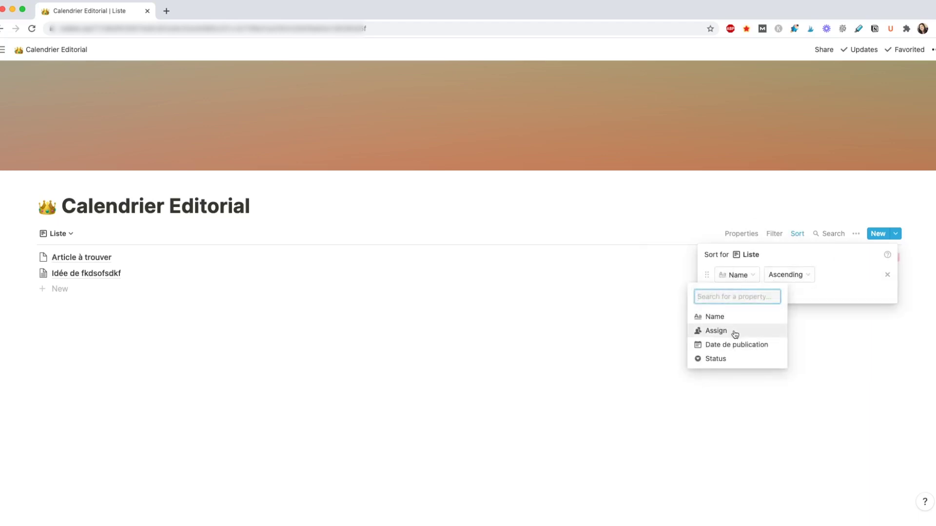
{"action": "left_click", "coordinate": [725, 346]}
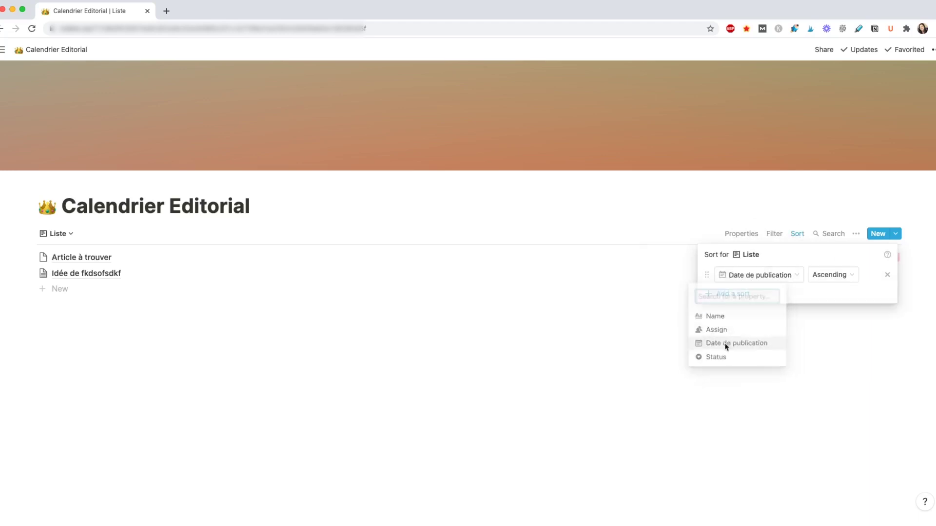
{"action": "left_click", "coordinate": [839, 276]}
{"action": "left_click", "coordinate": [832, 299]}
{"action": "left_click", "coordinate": [837, 274]}
{"action": "left_click", "coordinate": [823, 316]}
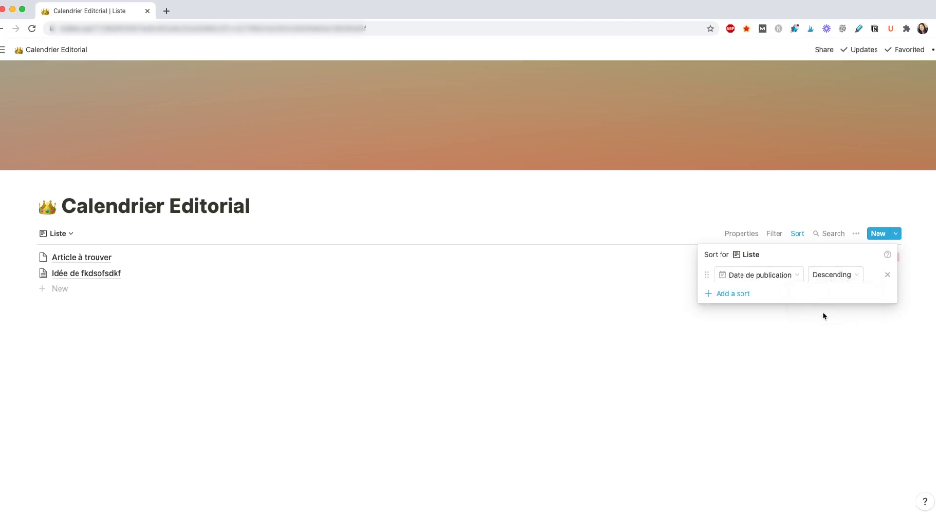
{"action": "left_click", "coordinate": [704, 371]}
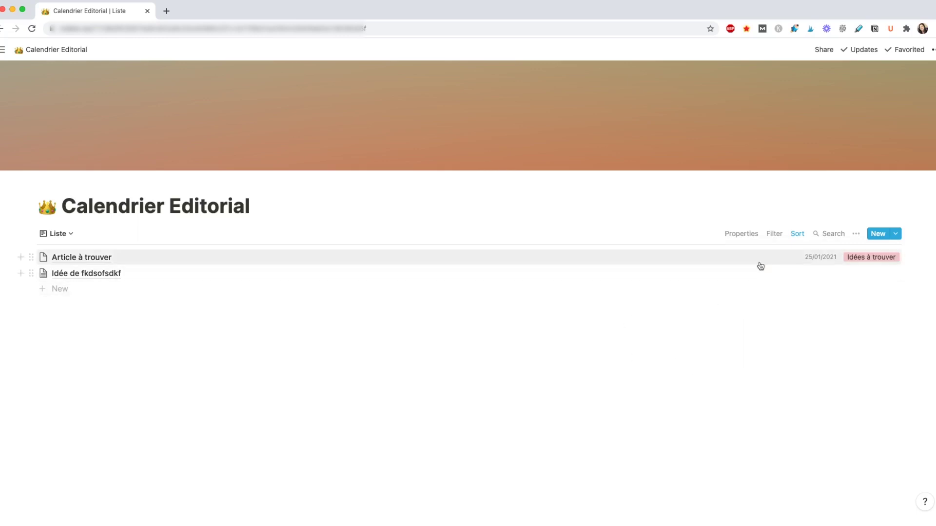
Step: Add a second sort to the Liste view by Status in ascending order
{"action": "left_click", "coordinate": [796, 236]}
{"action": "left_click", "coordinate": [720, 293]}
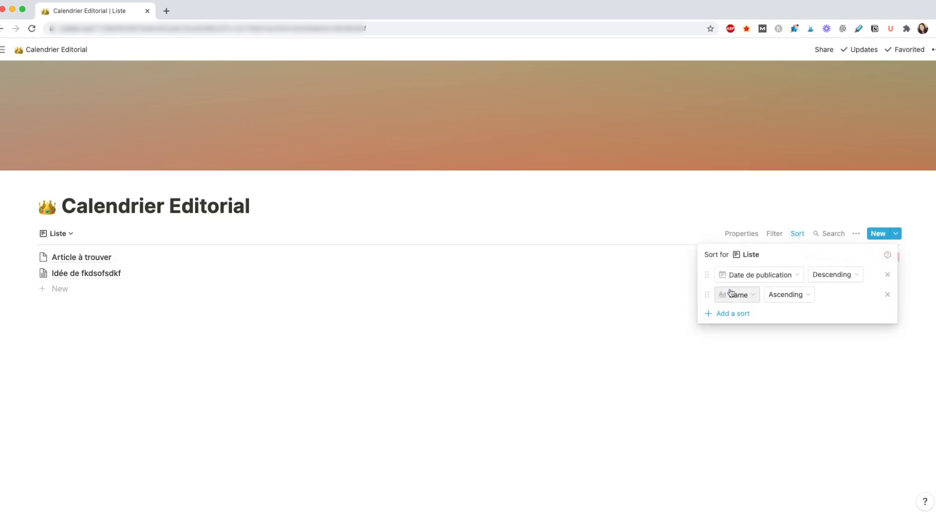
{"action": "left_click", "coordinate": [736, 295]}
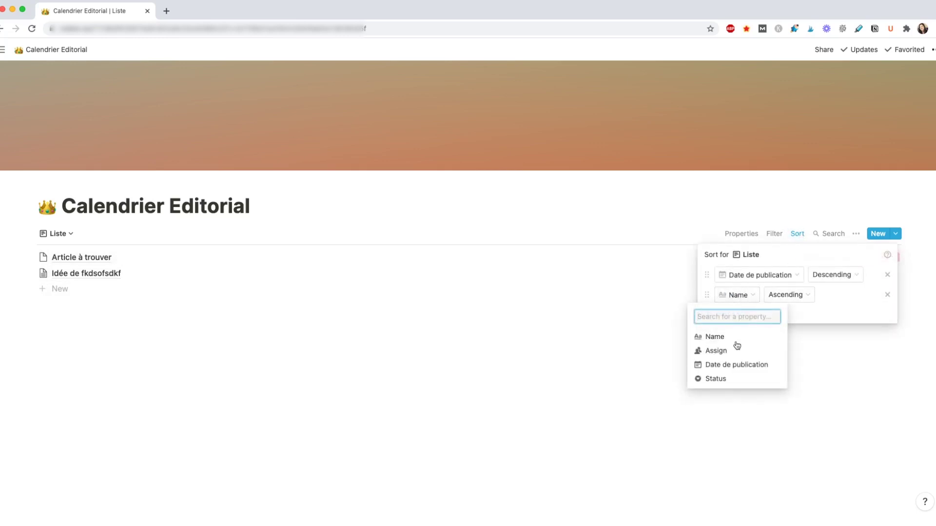
{"action": "left_click", "coordinate": [722, 379]}
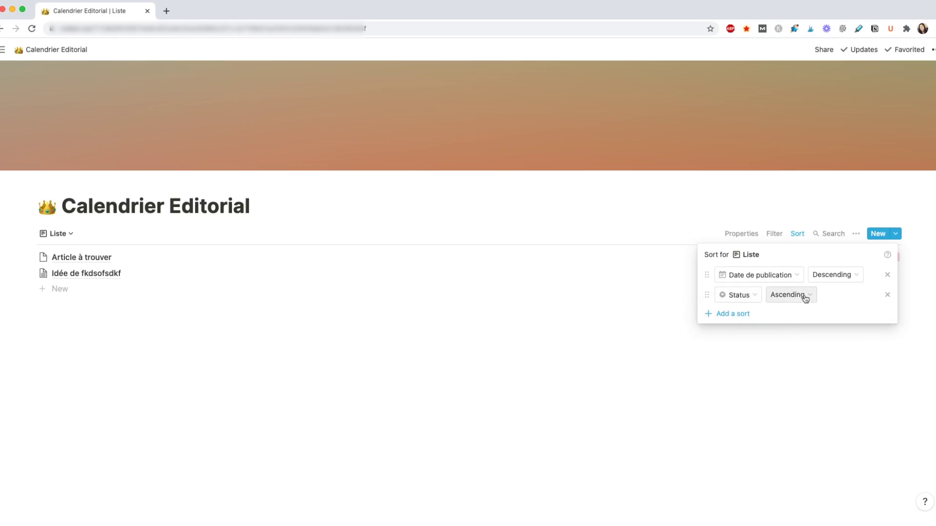
{"action": "left_click", "coordinate": [768, 182]}
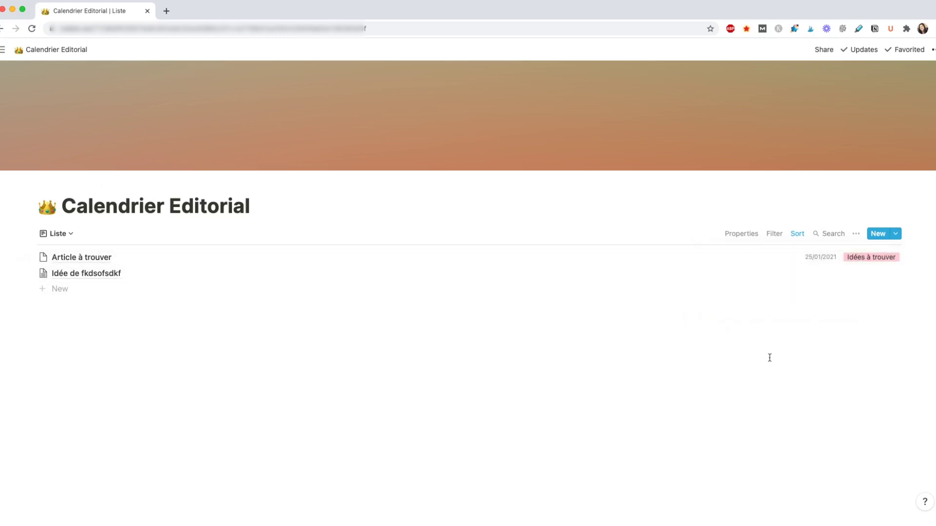
Step: Switch to the Board view, open the "Article à trouver" card and add an icon to its page
{"action": "left_click", "coordinate": [42, 235]}
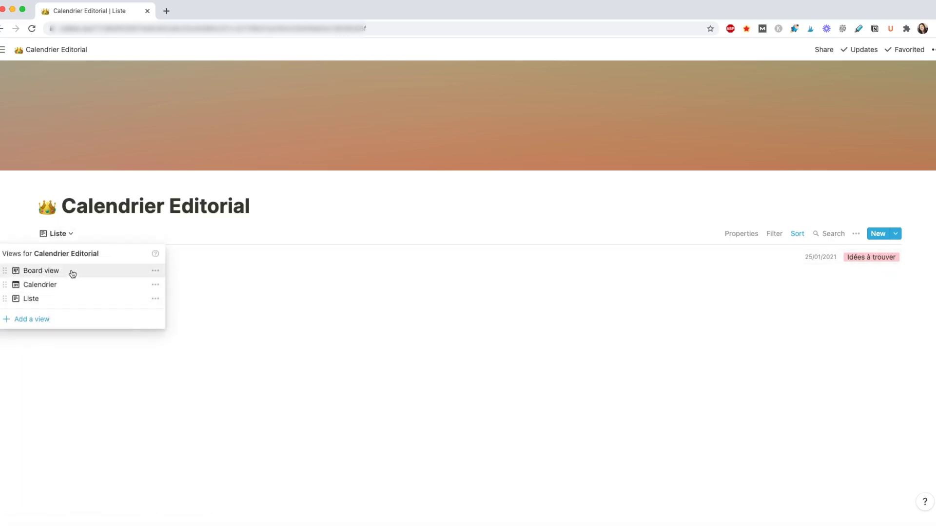
{"action": "left_click", "coordinate": [72, 272]}
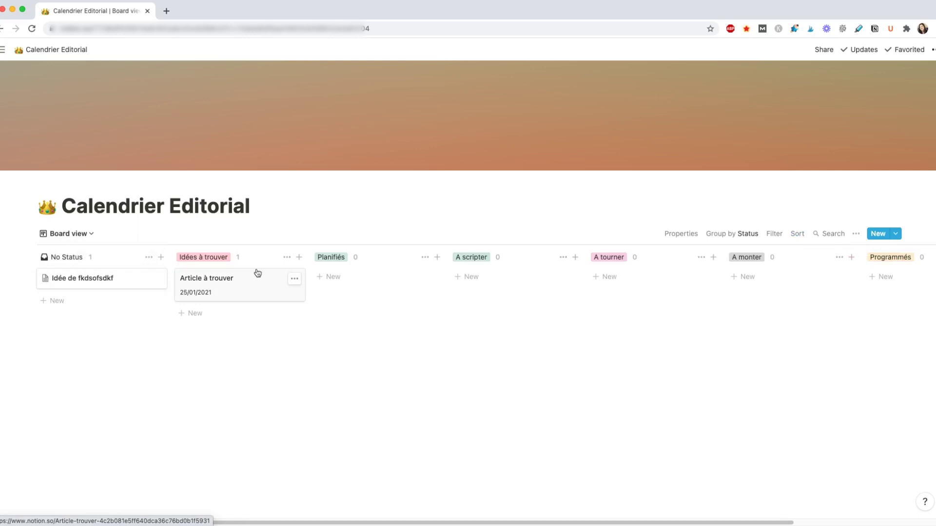
{"action": "left_click", "coordinate": [257, 273]}
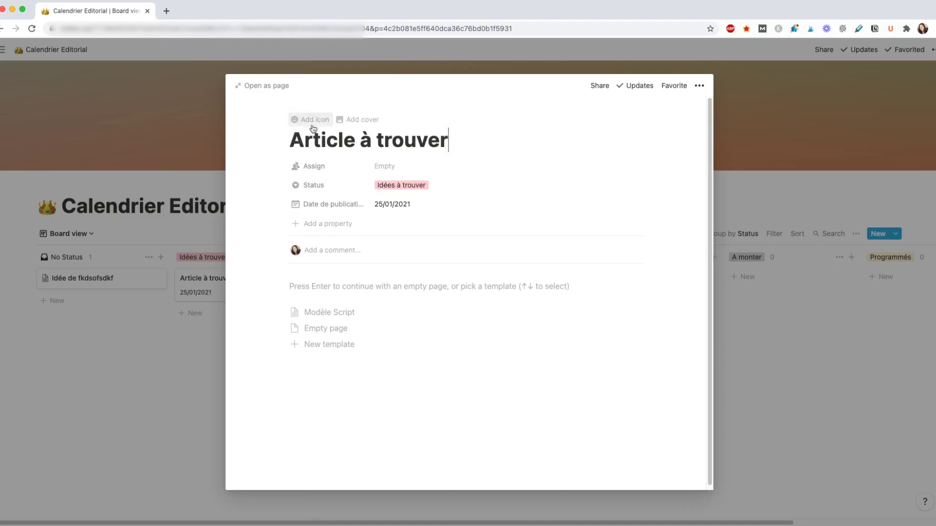
{"action": "left_click", "coordinate": [307, 125]}
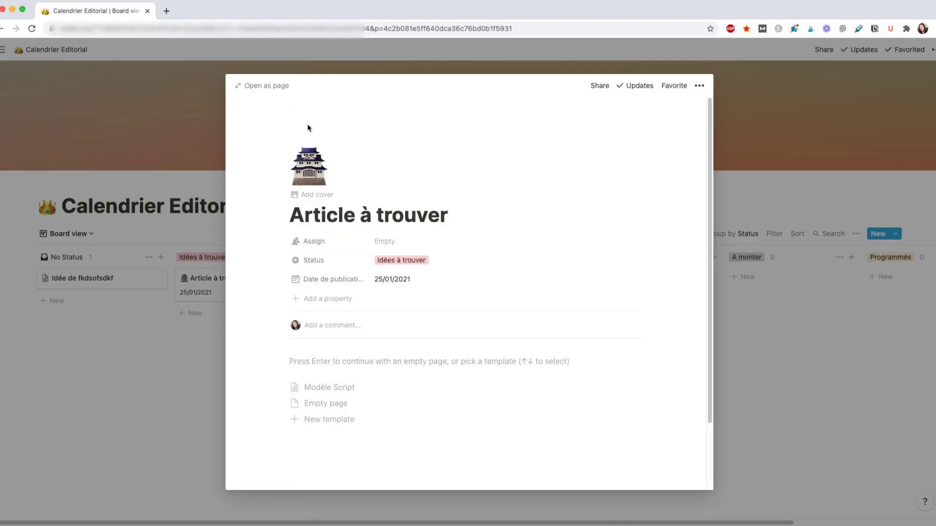
Step: Change the "Article à trouver" page icon to the green check mark emoji, found by filtering for "check"
{"action": "left_click", "coordinate": [306, 171]}
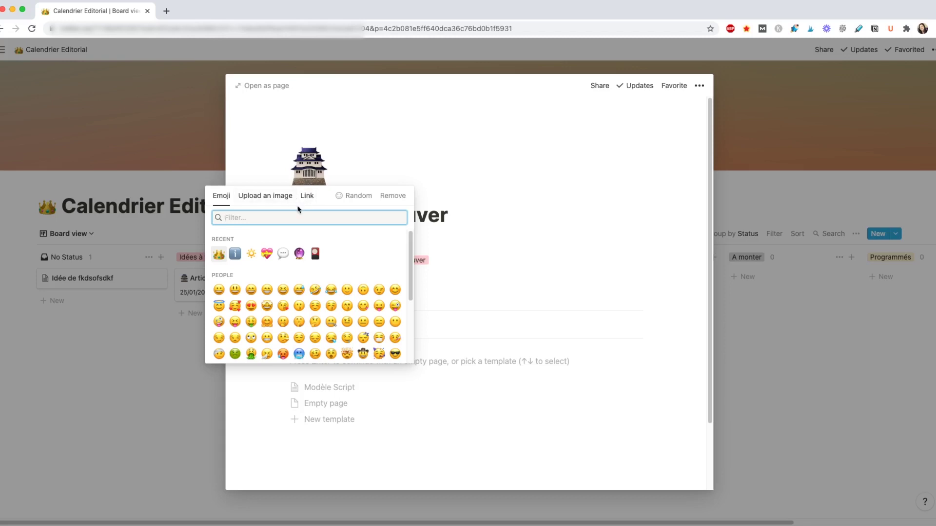
{"action": "left_click", "coordinate": [315, 254]}
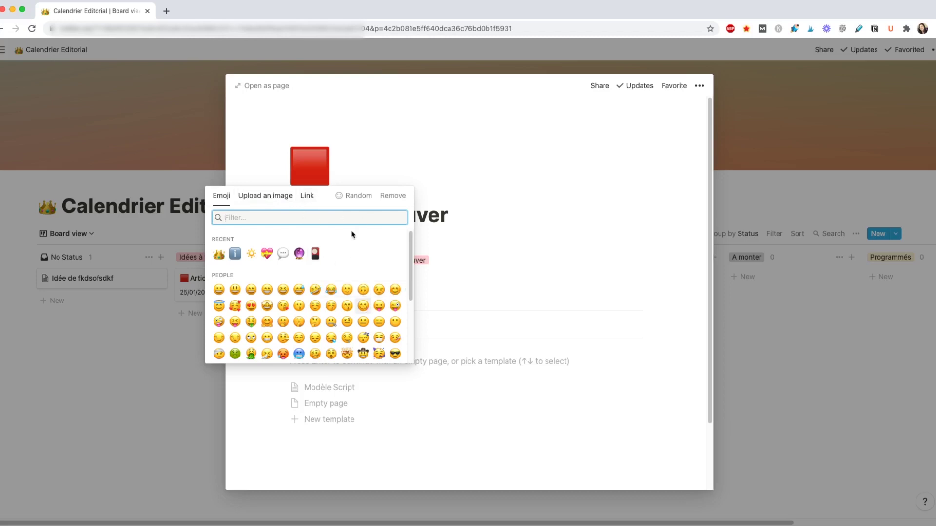
{"action": "scroll", "coordinate": [358, 263], "scroll_direction": "down", "scroll_amount": 20}
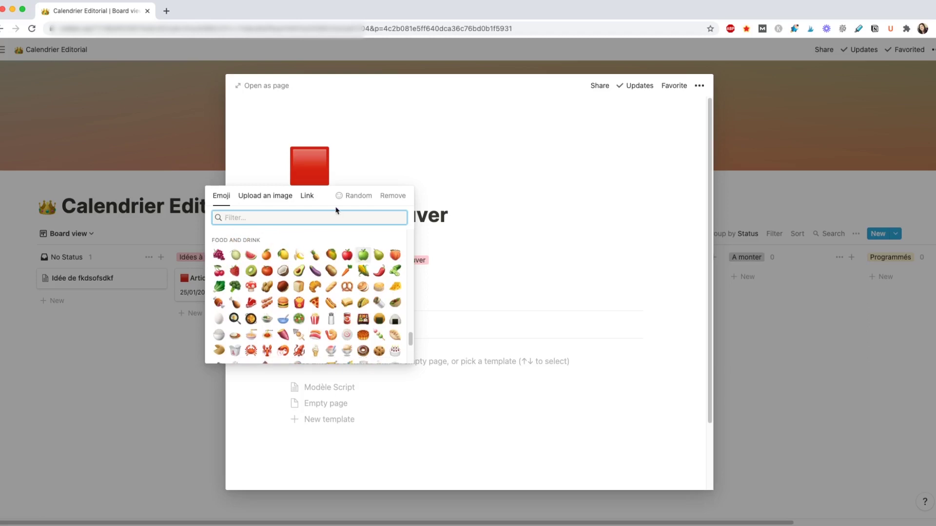
{"action": "type", "text": "check"}
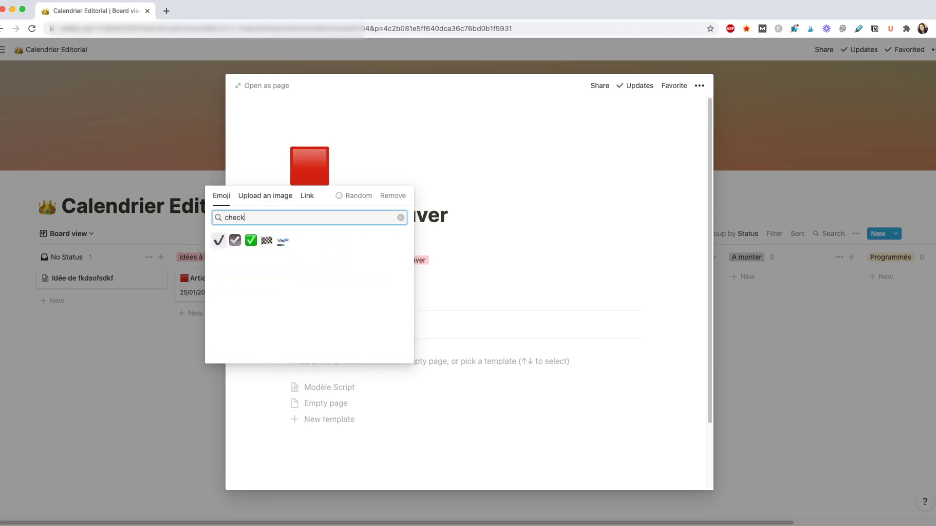
{"action": "left_click", "coordinate": [251, 242]}
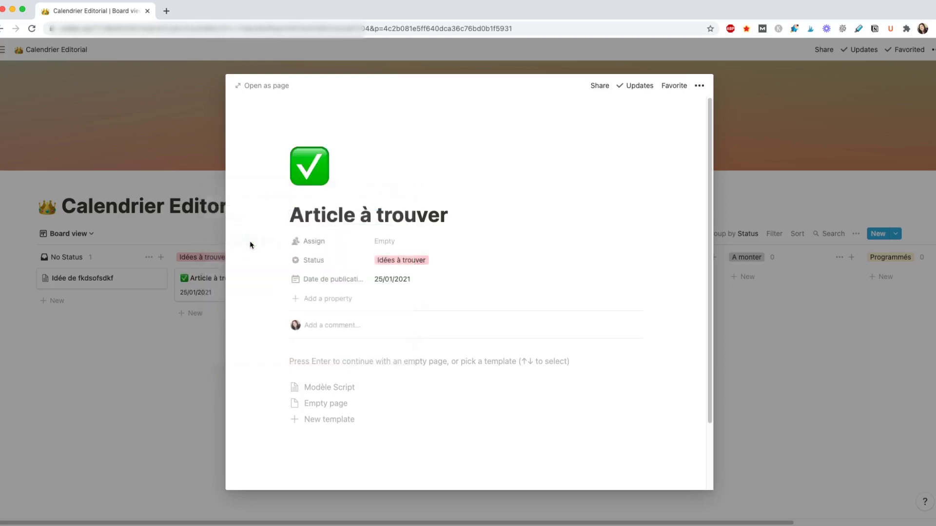
{"action": "left_click", "coordinate": [320, 162]}
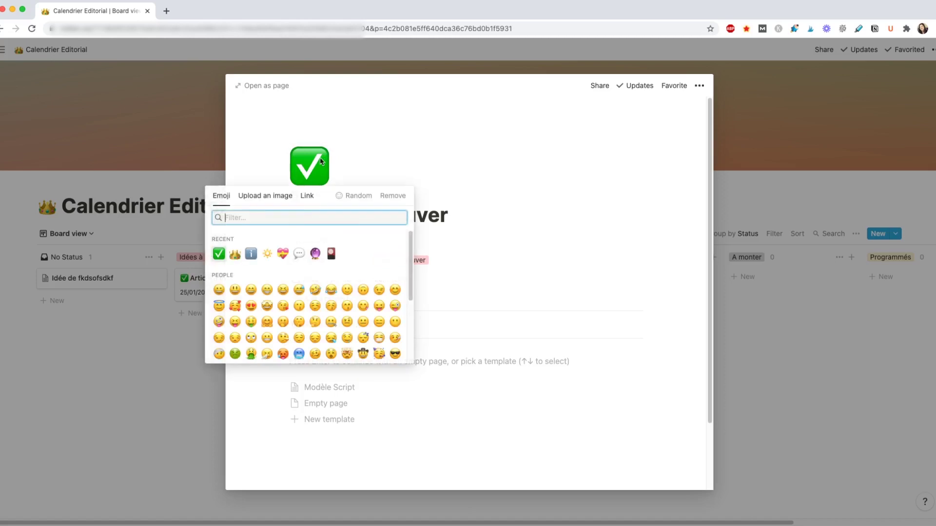
{"action": "left_click", "coordinate": [309, 200]}
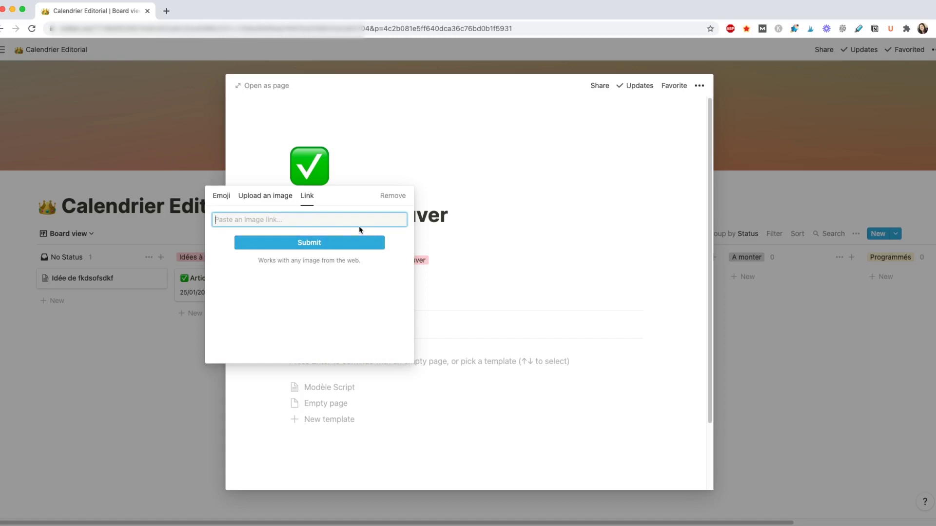
{"action": "key", "text": "ctrl+super+space"}
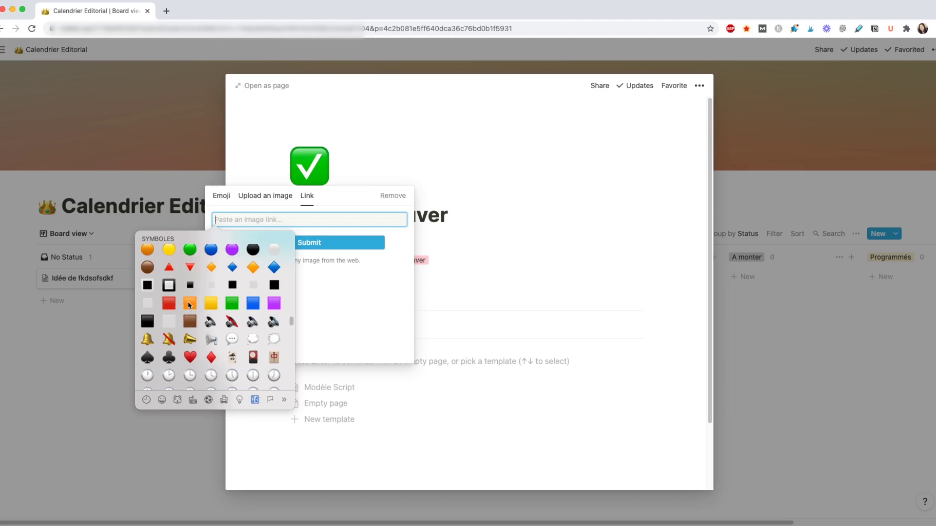
{"action": "key", "text": "Escape"}
{"action": "key", "text": "Escape"}
Step: Set the "Article à trouver" page icon to the orange square emoji by entering it as an image link, and close the page
{"action": "left_click", "coordinate": [313, 167]}
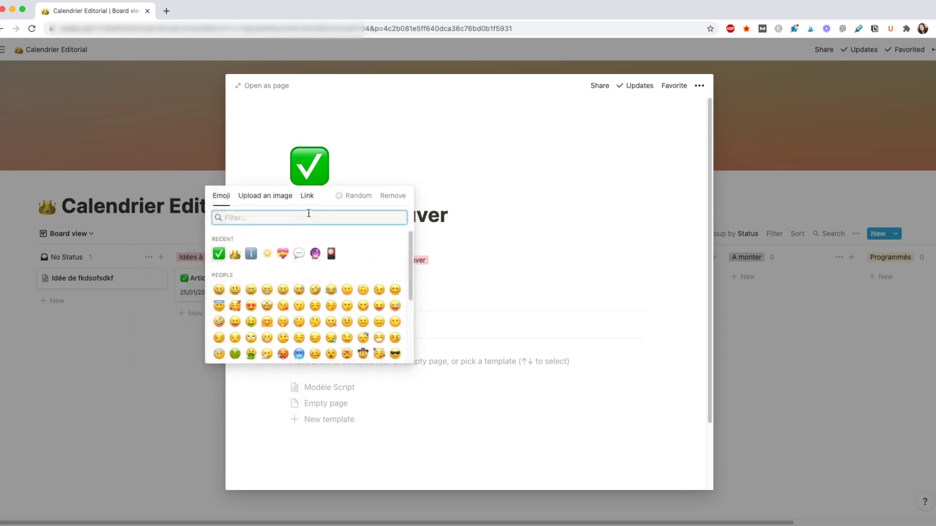
{"action": "left_click", "coordinate": [307, 195]}
{"action": "key", "text": "ctrl+super+space"}
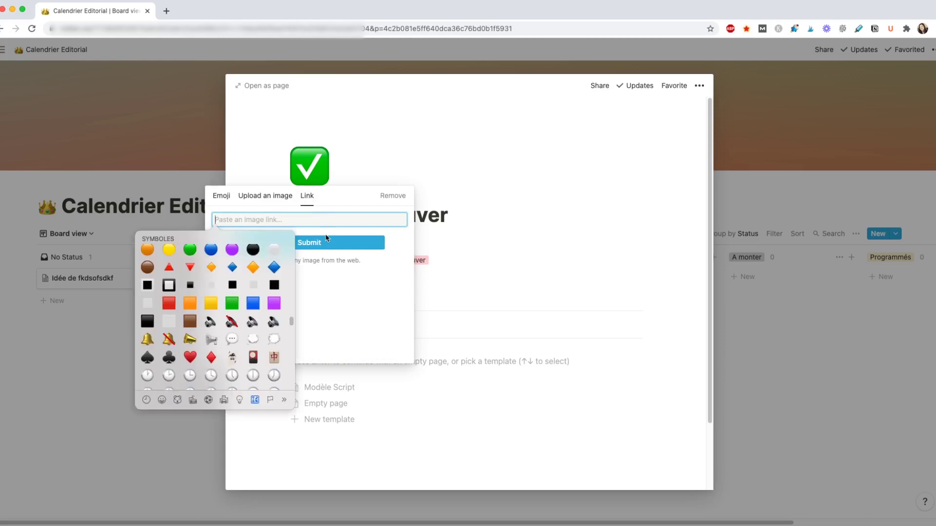
{"action": "left_click", "coordinate": [190, 306]}
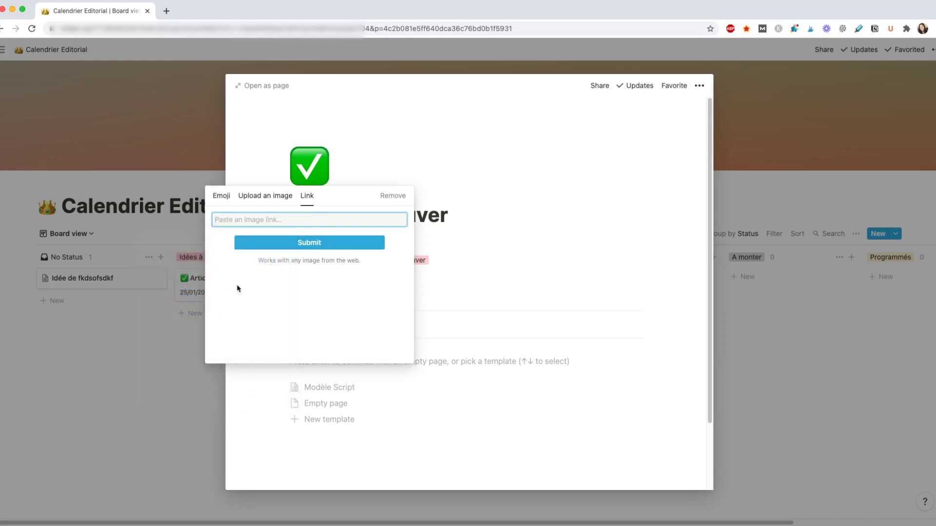
{"action": "left_click", "coordinate": [313, 243]}
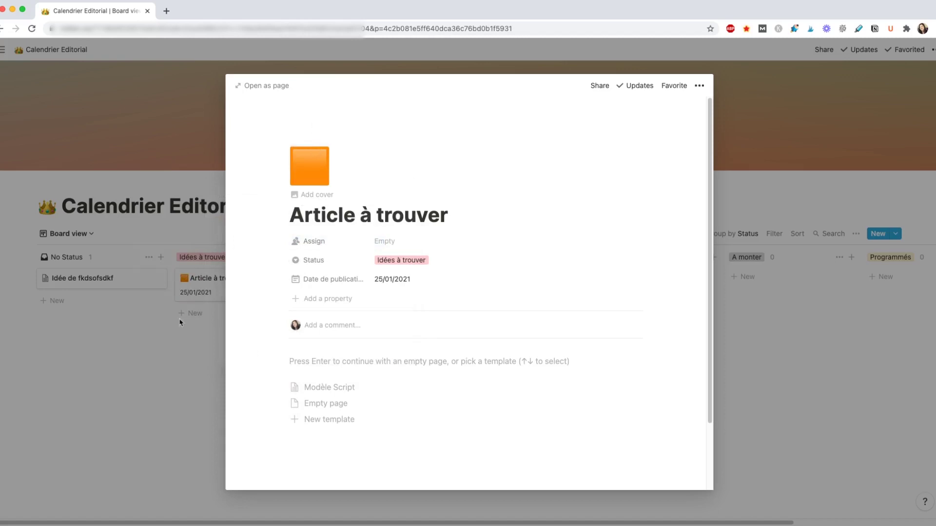
{"action": "left_click", "coordinate": [186, 358]}
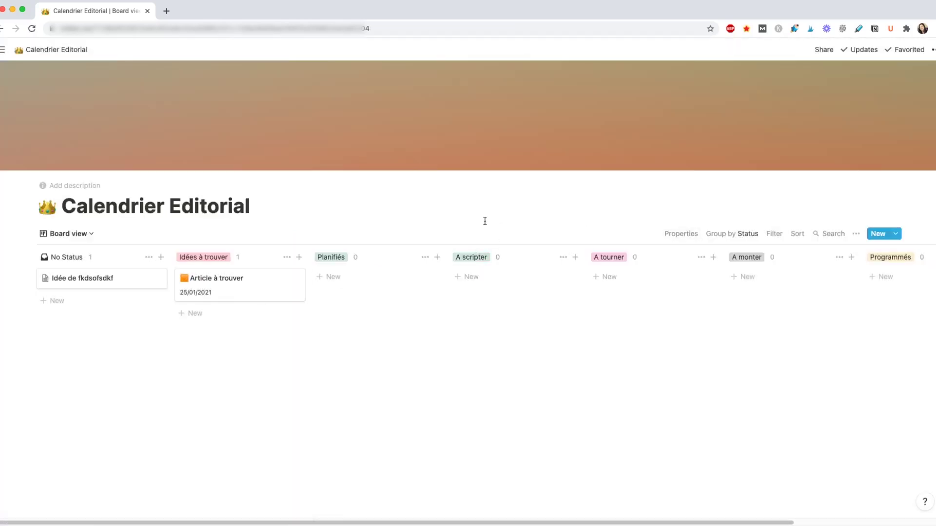
Step: Switch to the Calendrier view and open the "Article à trouver" entry on January 25
{"action": "left_click", "coordinate": [70, 234]}
{"action": "left_click", "coordinate": [55, 287]}
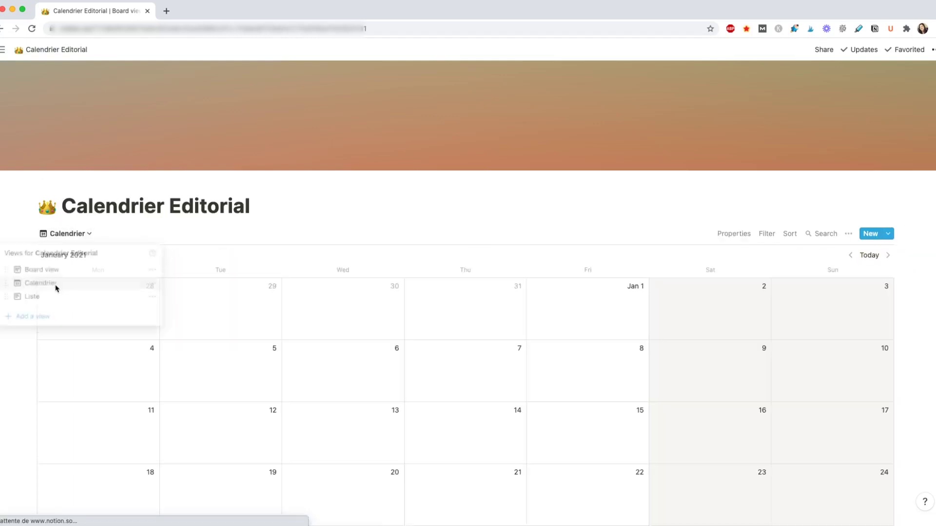
{"action": "scroll", "coordinate": [318, 238], "scroll_direction": "down", "scroll_amount": 5}
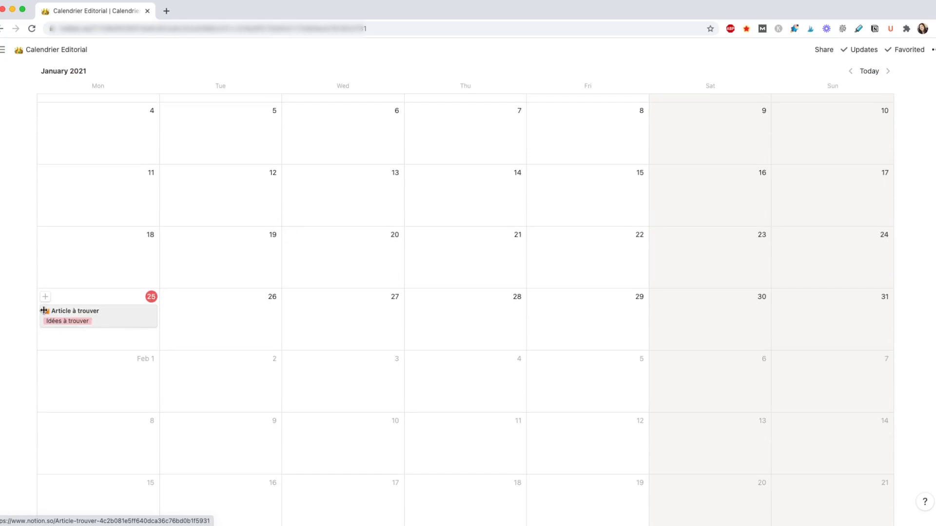
{"action": "left_click", "coordinate": [43, 310]}
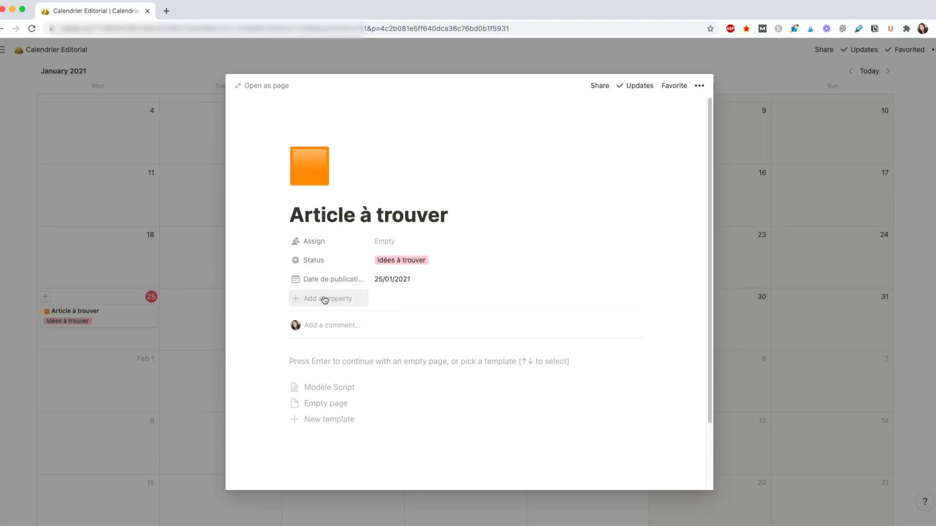
Step: Add a URL property named "Lien" to the "Article à trouver" page and close the page
{"action": "left_click", "coordinate": [325, 300]}
{"action": "mouse_move", "coordinate": [347, 352]}
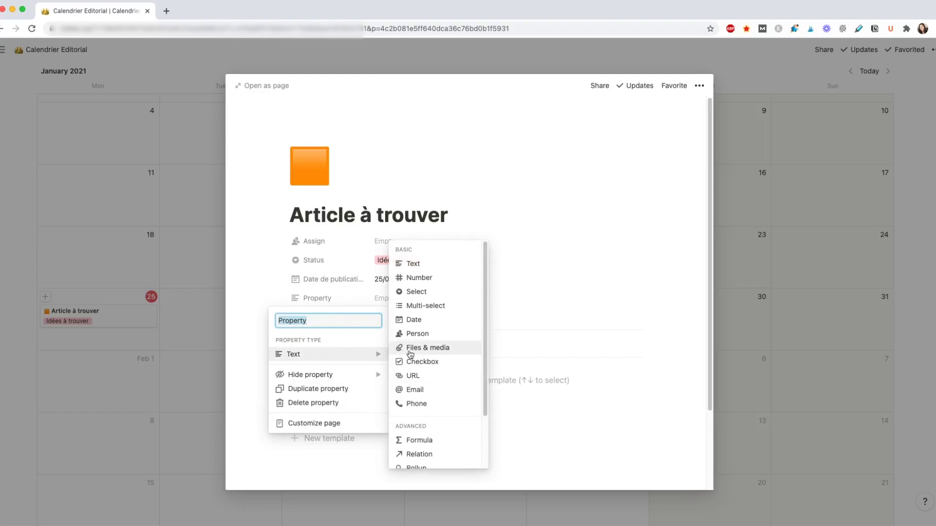
{"action": "left_click", "coordinate": [415, 377]}
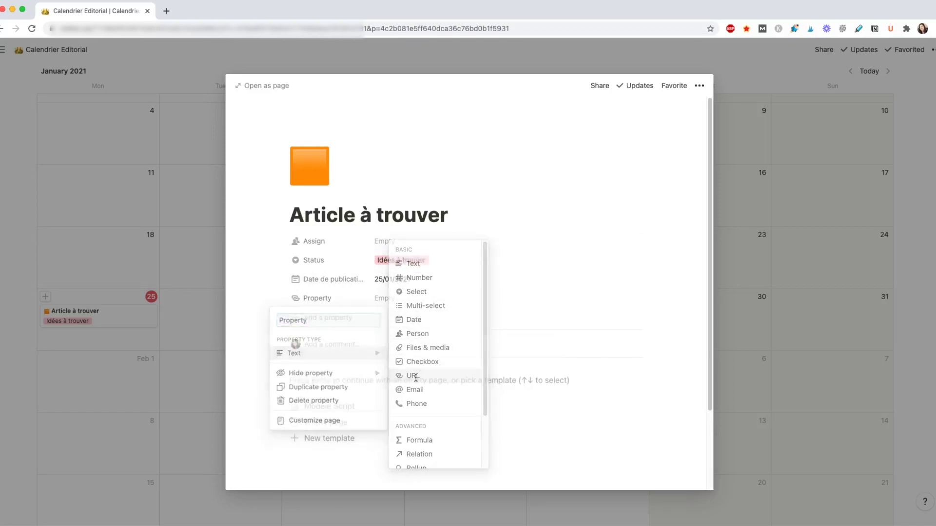
{"action": "left_click", "coordinate": [321, 300]}
{"action": "type", "text": "Lien"}
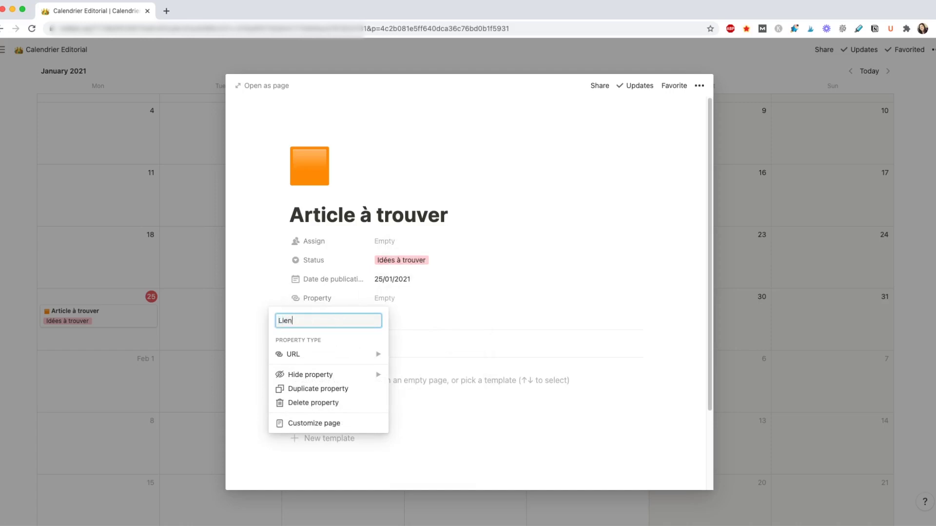
{"action": "key", "text": "Return"}
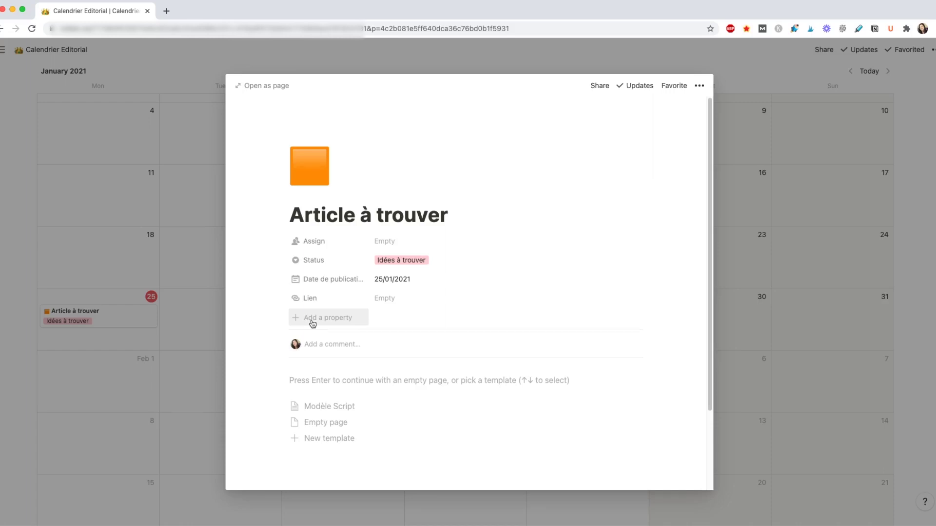
{"action": "left_click", "coordinate": [762, 134]}
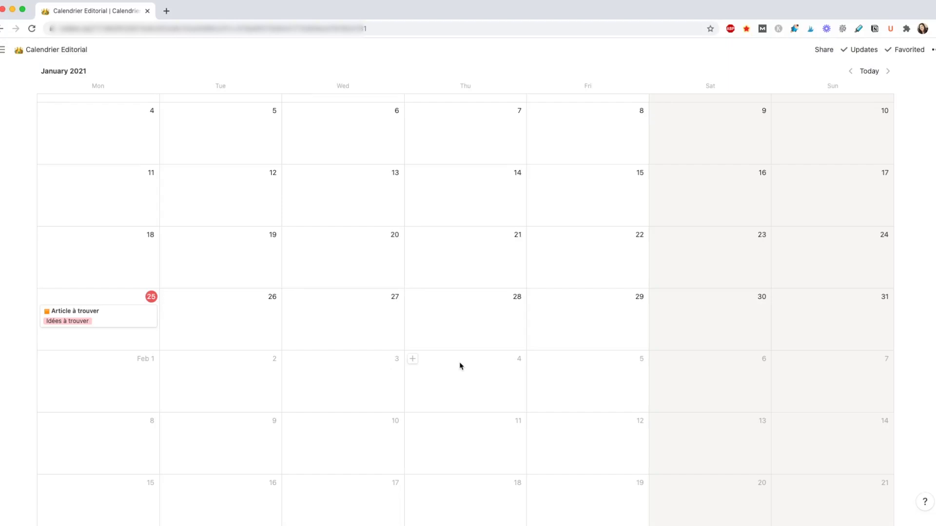
{"action": "scroll", "coordinate": [460, 366], "scroll_direction": "up", "scroll_amount": 3}
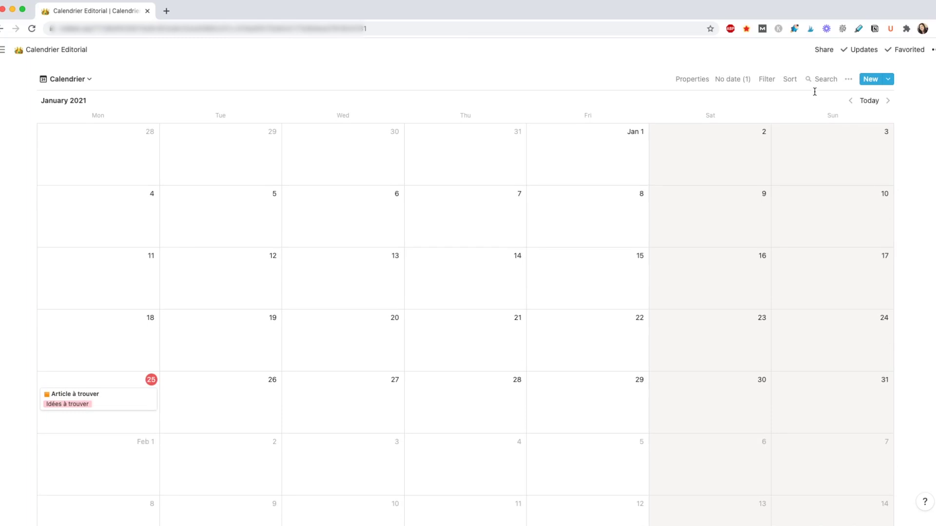
{"action": "left_click", "coordinate": [849, 79]}
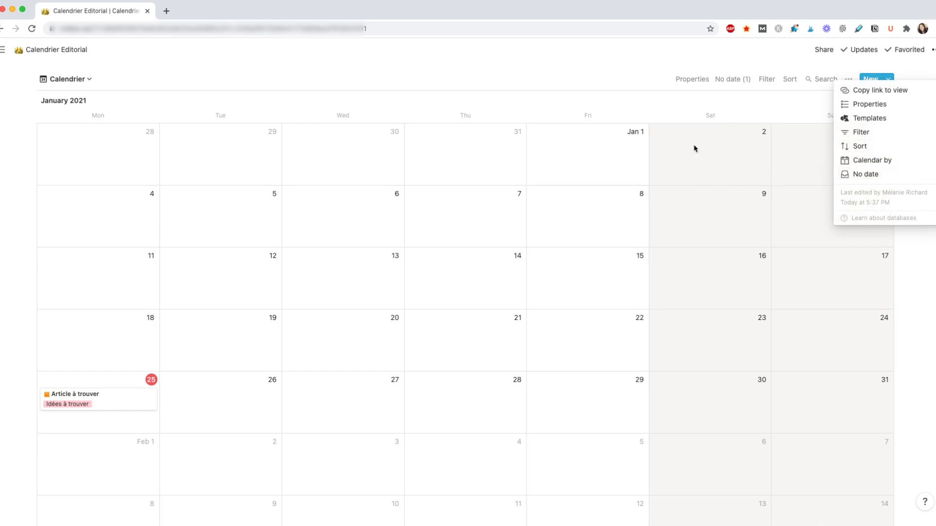
{"action": "left_click", "coordinate": [617, 84]}
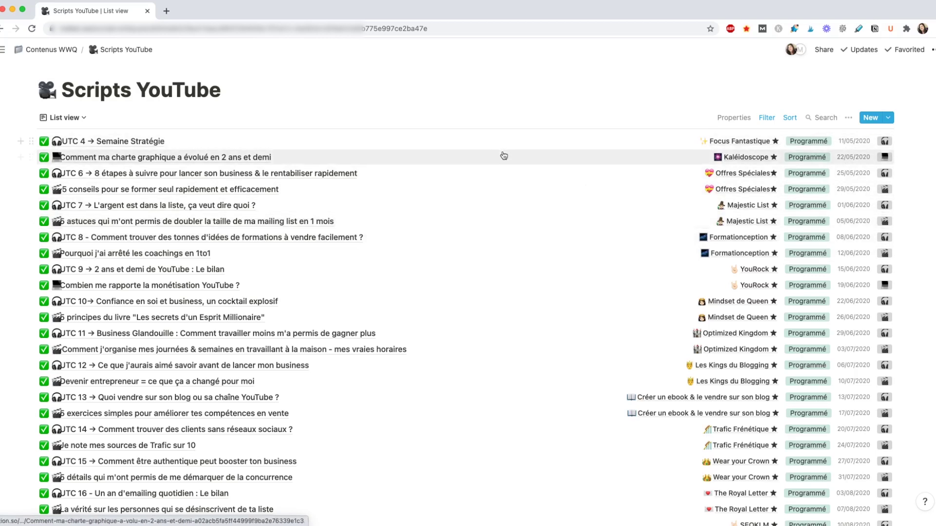
Step: Open the "UTC 4 → Semaine Stratégie" script in Scripts YouTube and follow its Offre relation to the "Focus Fantastique" page
{"action": "left_click", "coordinate": [539, 140]}
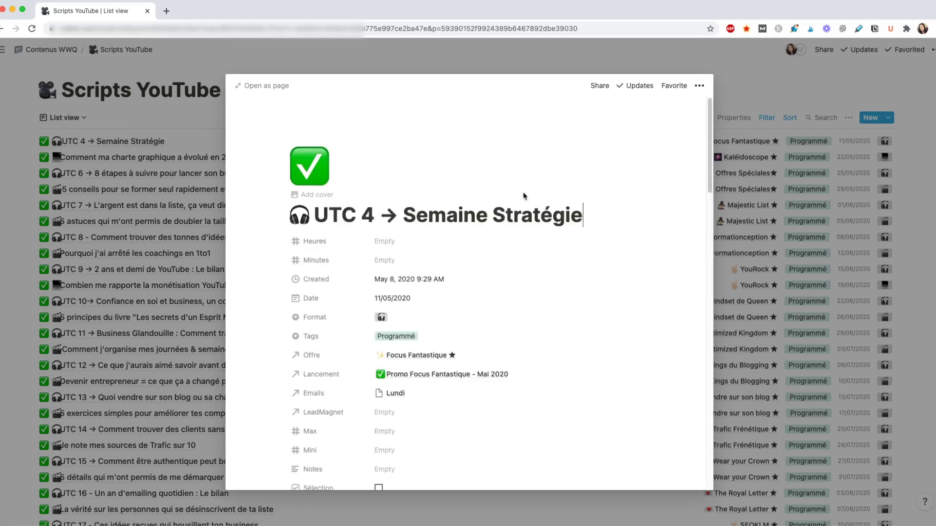
{"action": "scroll", "coordinate": [524, 196], "scroll_direction": "down", "scroll_amount": 1}
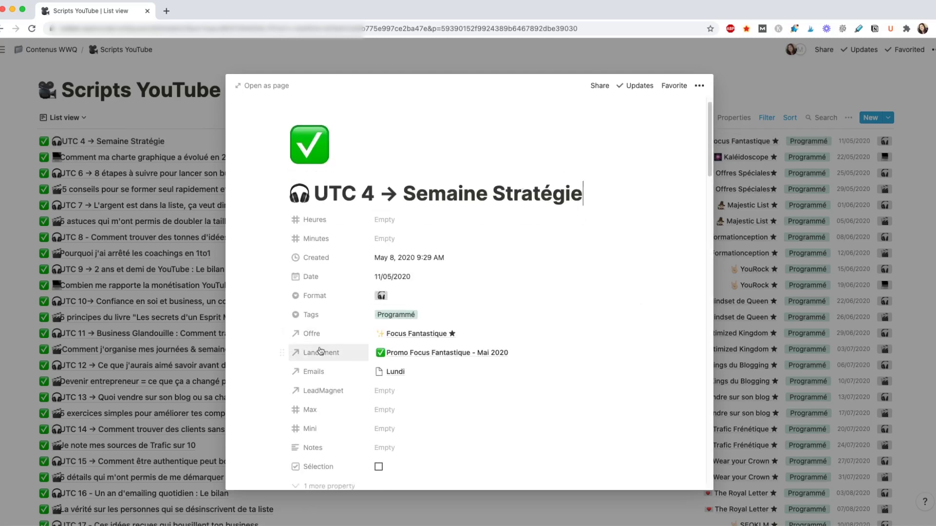
{"action": "left_click", "coordinate": [416, 336]}
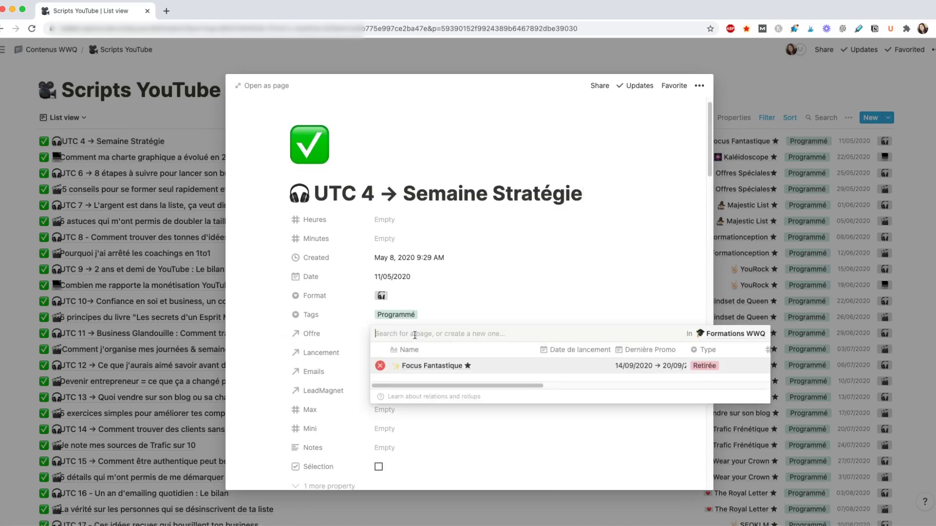
{"action": "left_click", "coordinate": [434, 369]}
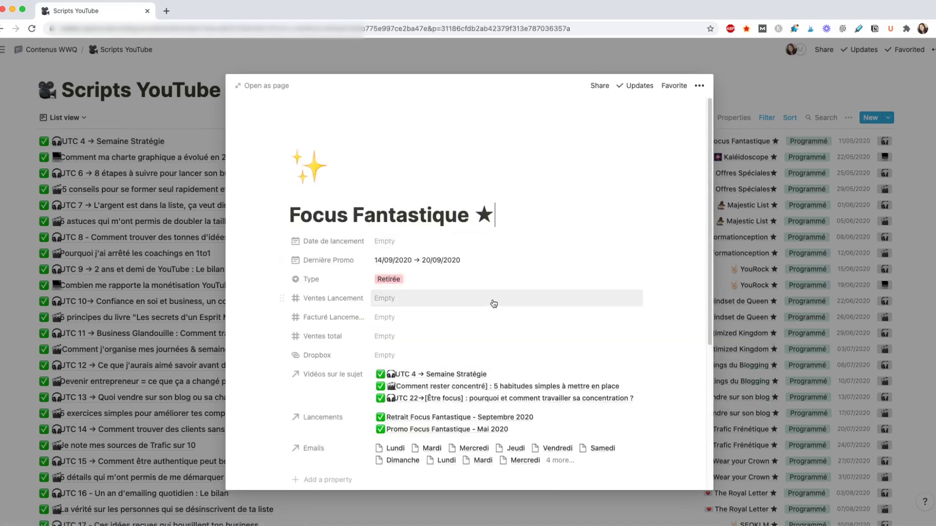
Step: Examine the videos, launches and emails linked to the "Focus Fantastique" offer, and return to the Scripts YouTube list
{"action": "scroll", "coordinate": [494, 304], "scroll_direction": "down", "scroll_amount": 3}
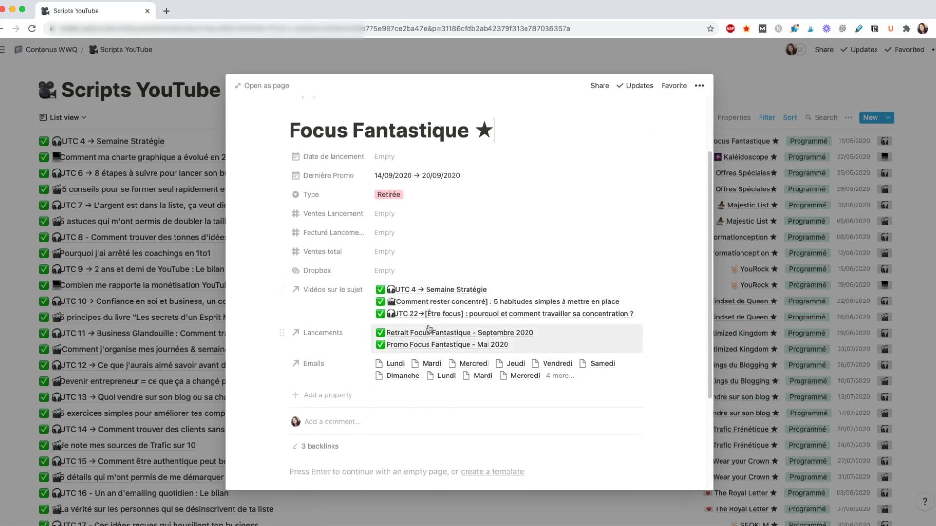
{"action": "scroll", "coordinate": [502, 265], "scroll_direction": "down", "scroll_amount": 2}
{"action": "scroll", "coordinate": [502, 264], "scroll_direction": "up", "scroll_amount": 4}
{"action": "scroll", "coordinate": [501, 265], "scroll_direction": "up", "scroll_amount": 1}
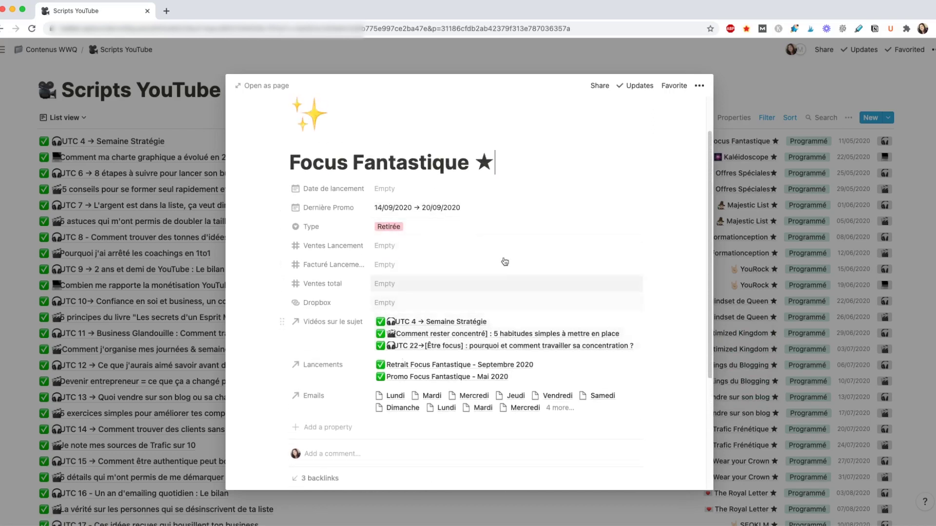
{"action": "left_click", "coordinate": [399, 47]}
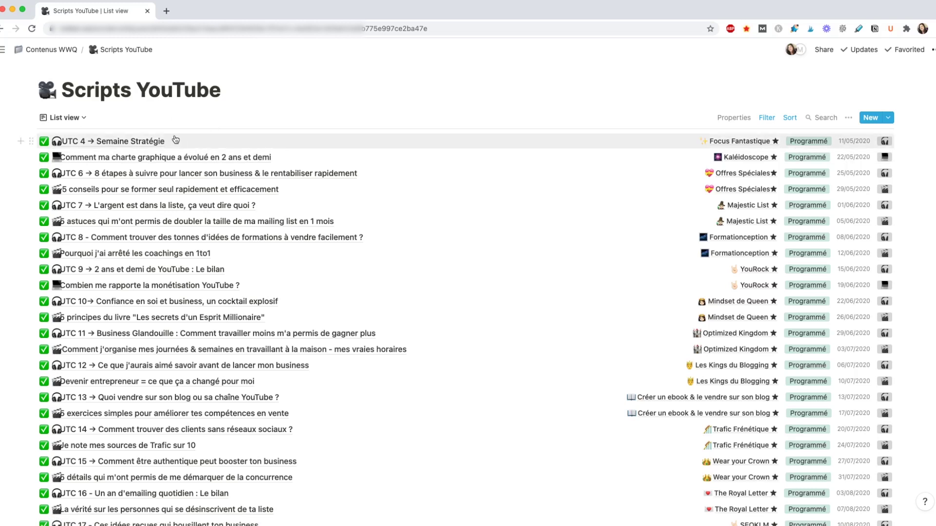
Step: Open the "UTC 4 → Semaine Stratégie" script and add a new property of type Email below "Planification Idéale"
{"action": "left_click", "coordinate": [155, 141]}
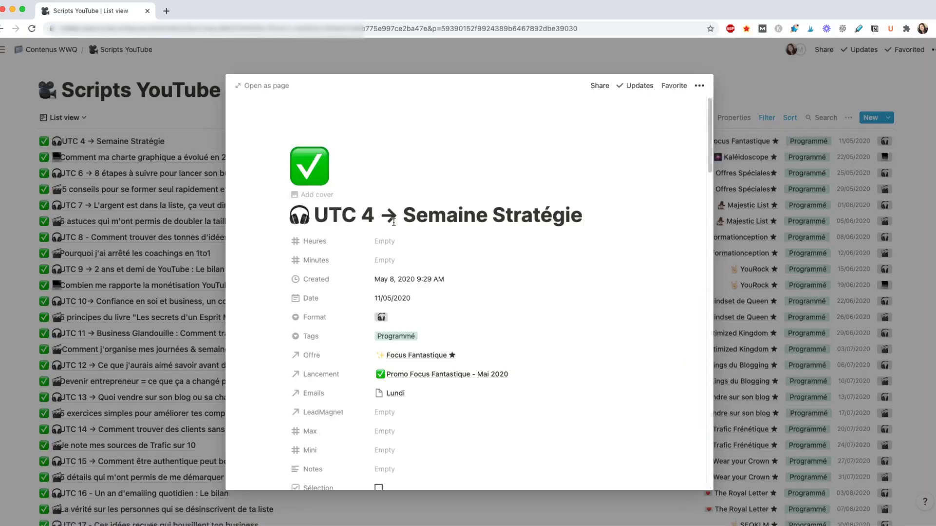
{"action": "scroll", "coordinate": [320, 353], "scroll_direction": "down", "scroll_amount": 5}
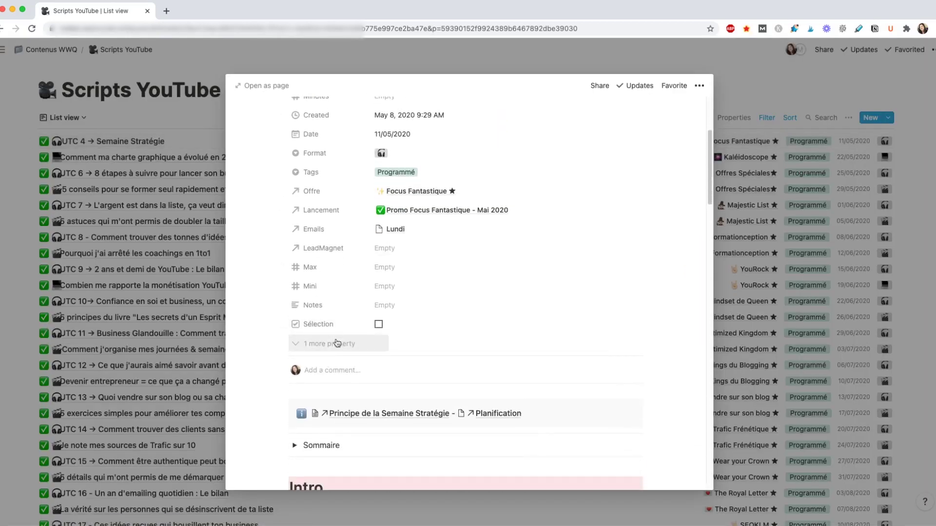
{"action": "left_click", "coordinate": [326, 343]}
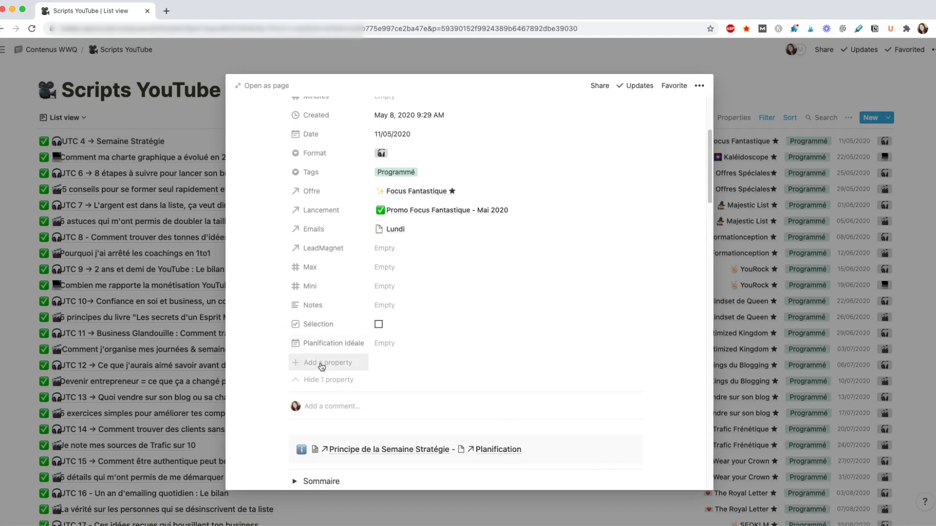
{"action": "left_click", "coordinate": [321, 364]}
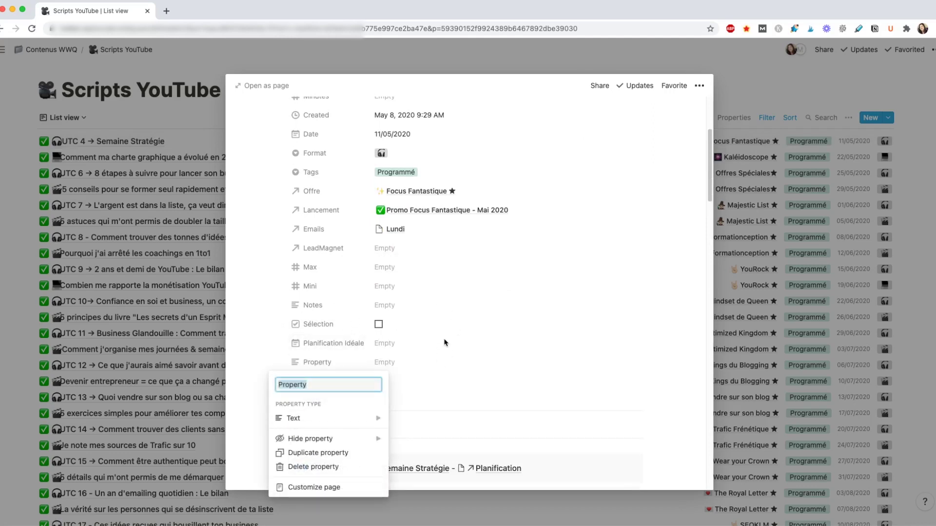
{"action": "mouse_move", "coordinate": [344, 418]}
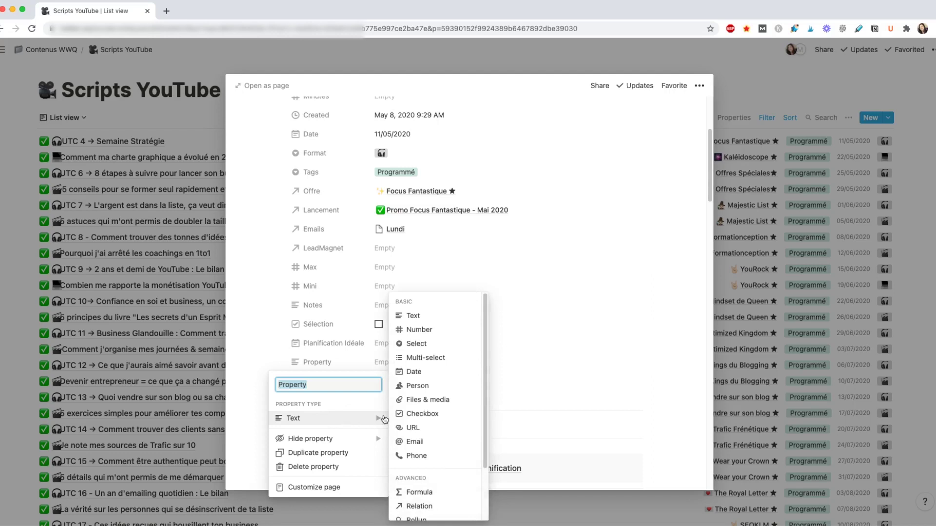
{"action": "scroll", "coordinate": [397, 410], "scroll_direction": "down", "scroll_amount": 2}
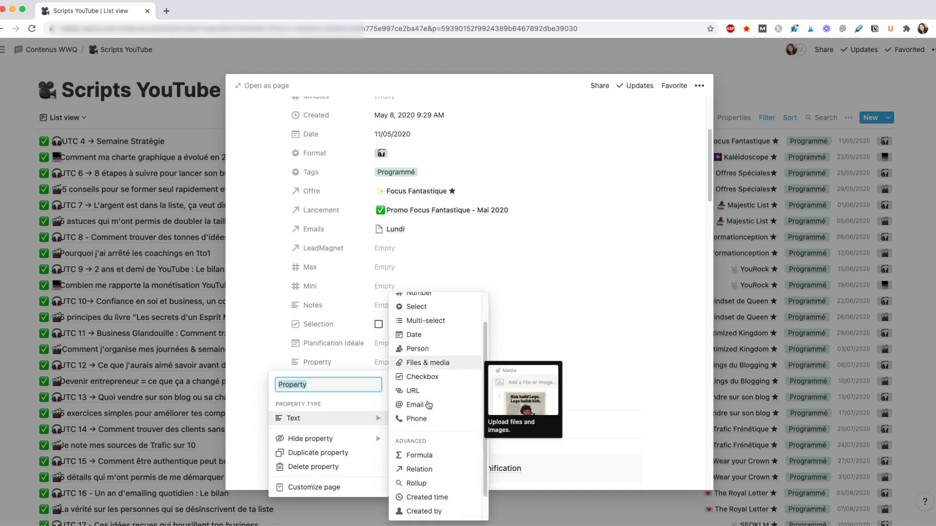
{"action": "left_click", "coordinate": [415, 404]}
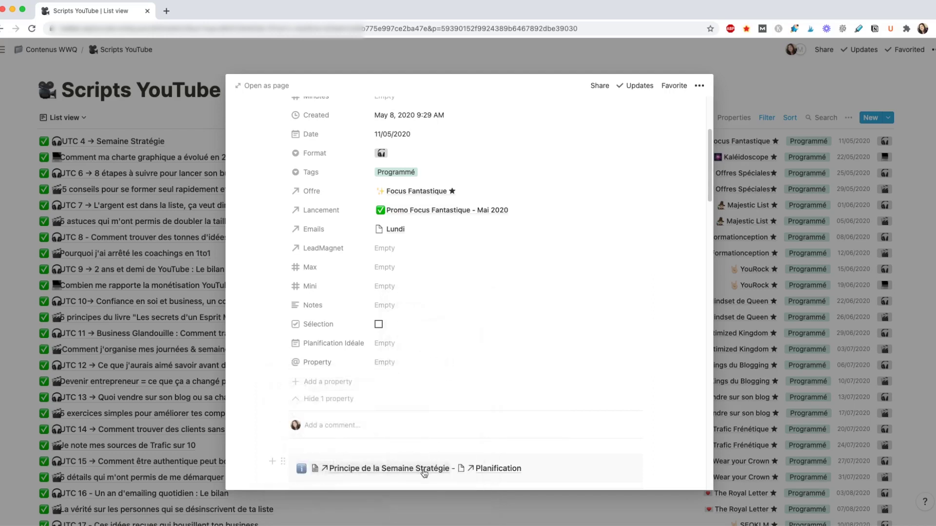
Step: Change the new property's type to a relation linked to the "Formations WWQ" database
{"action": "left_click", "coordinate": [322, 364]}
{"action": "mouse_move", "coordinate": [373, 420]}
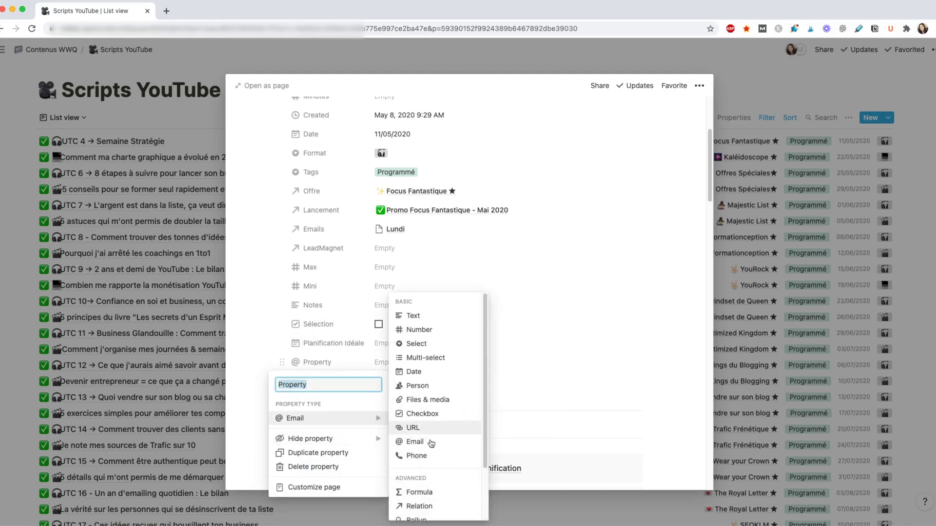
{"action": "left_click", "coordinate": [423, 509]}
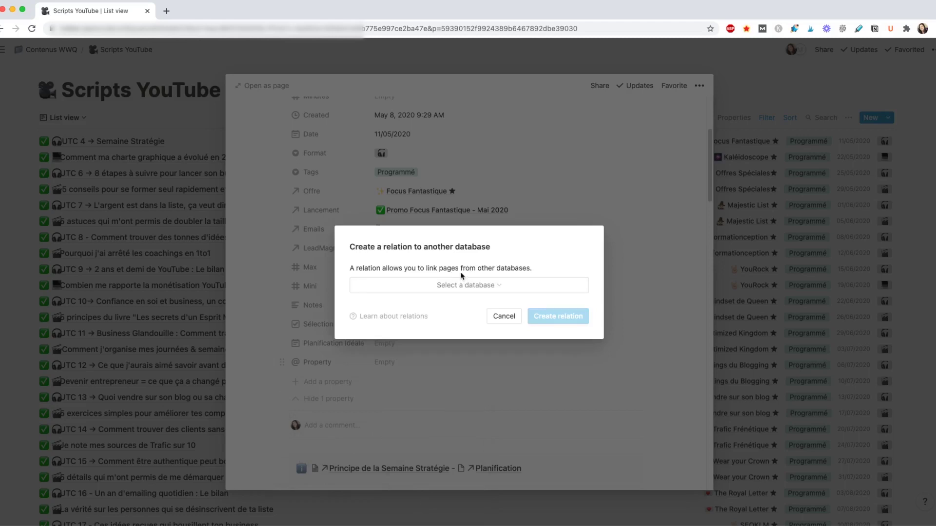
{"action": "left_click", "coordinate": [471, 288]}
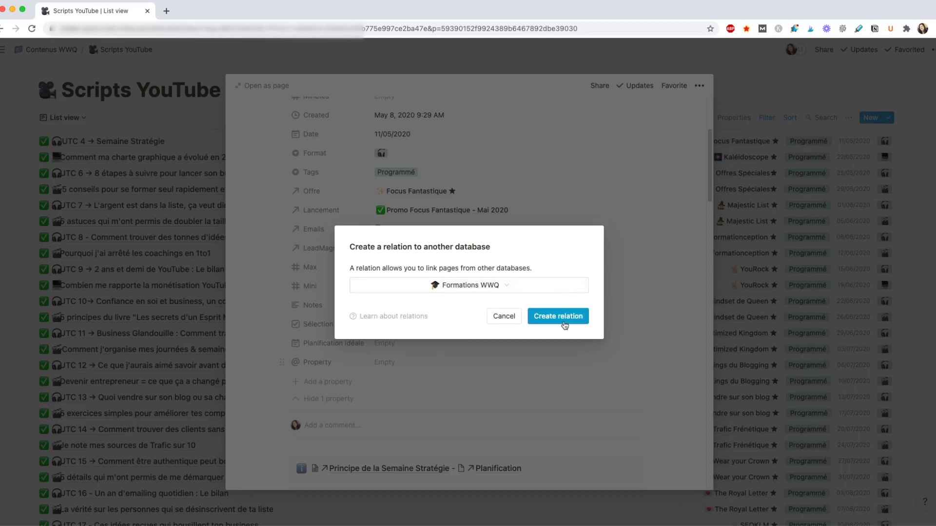
{"action": "left_click", "coordinate": [565, 324]}
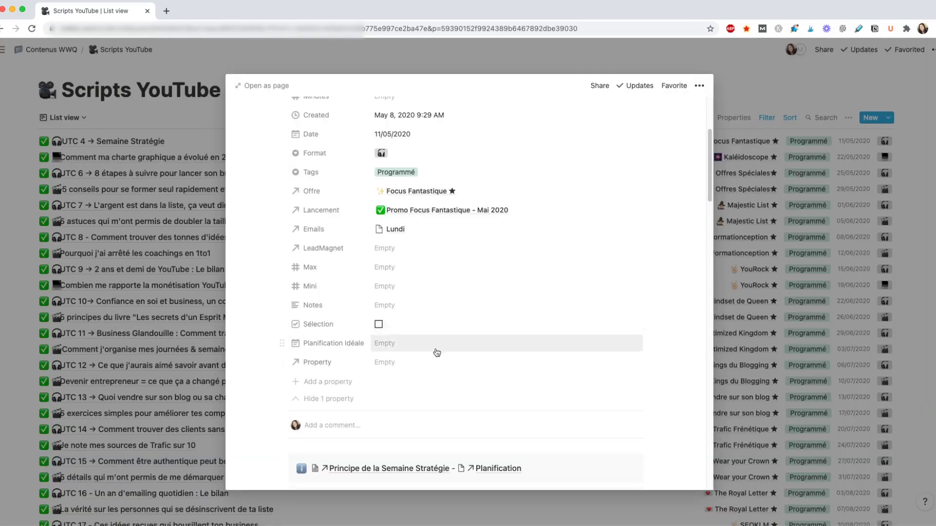
Step: Browse the "Formations WWQ" pages offered for the new relation property and close the list without linking any
{"action": "left_click", "coordinate": [333, 363]}
{"action": "left_click", "coordinate": [416, 369]}
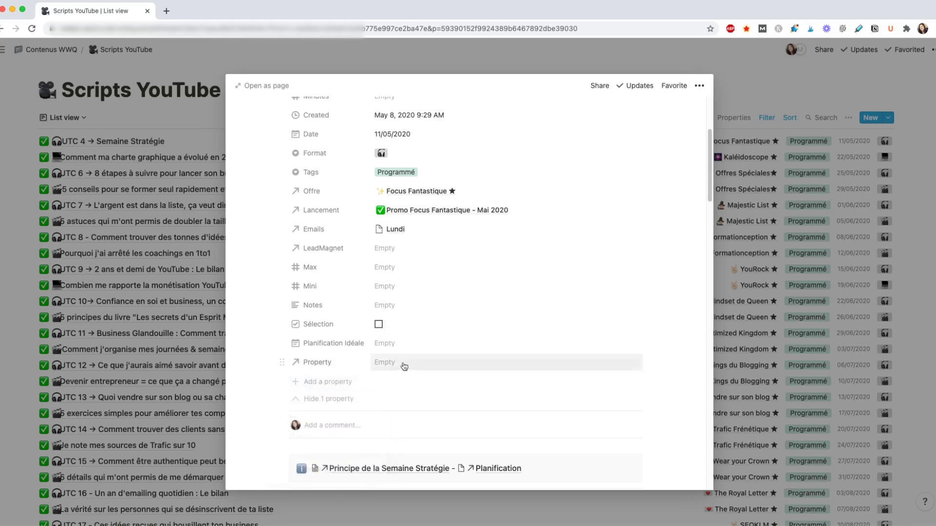
{"action": "left_click", "coordinate": [379, 362]}
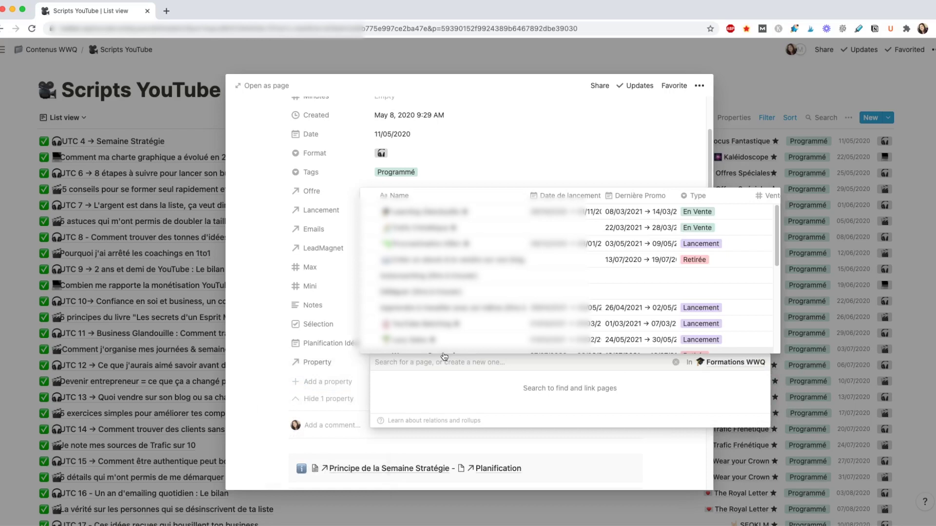
{"action": "scroll", "coordinate": [471, 215], "scroll_direction": "down", "scroll_amount": 5}
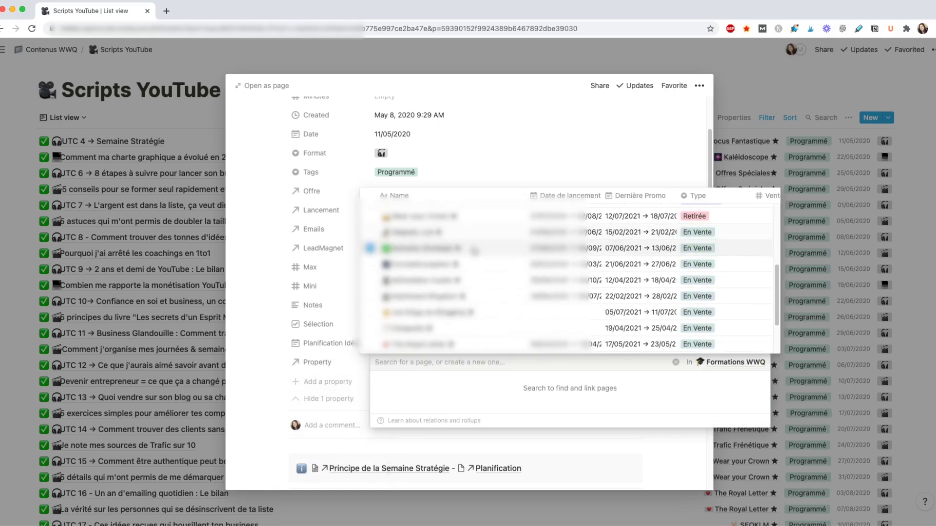
{"action": "scroll", "coordinate": [473, 247], "scroll_direction": "down", "scroll_amount": 10}
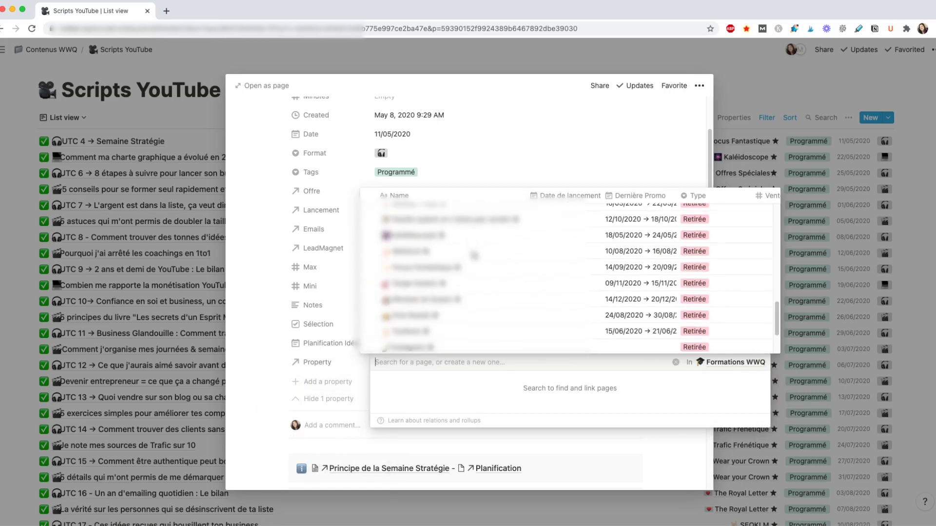
{"action": "scroll", "coordinate": [474, 255], "scroll_direction": "down", "scroll_amount": 1}
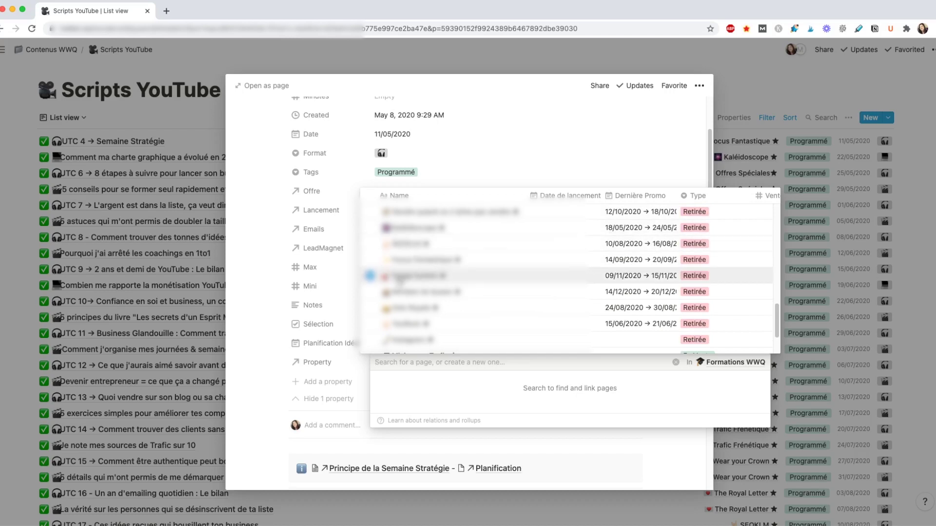
{"action": "left_click", "coordinate": [526, 140]}
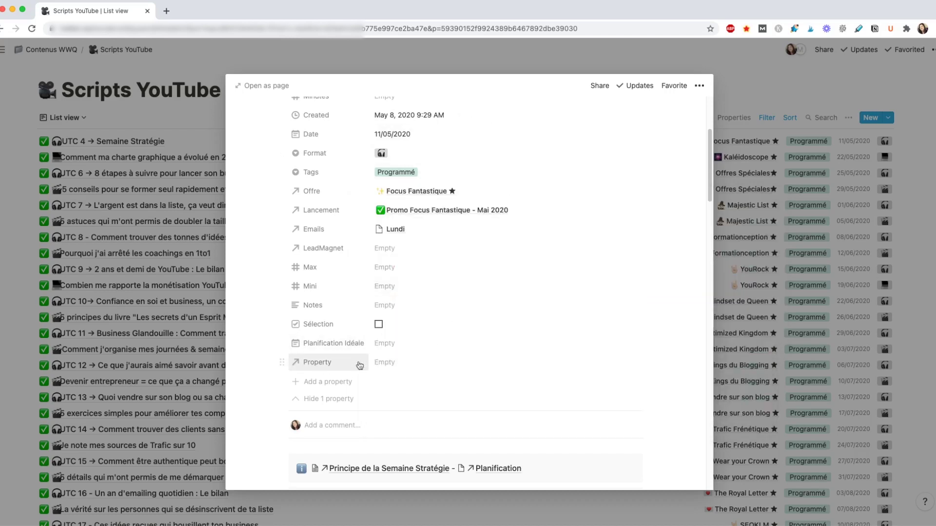